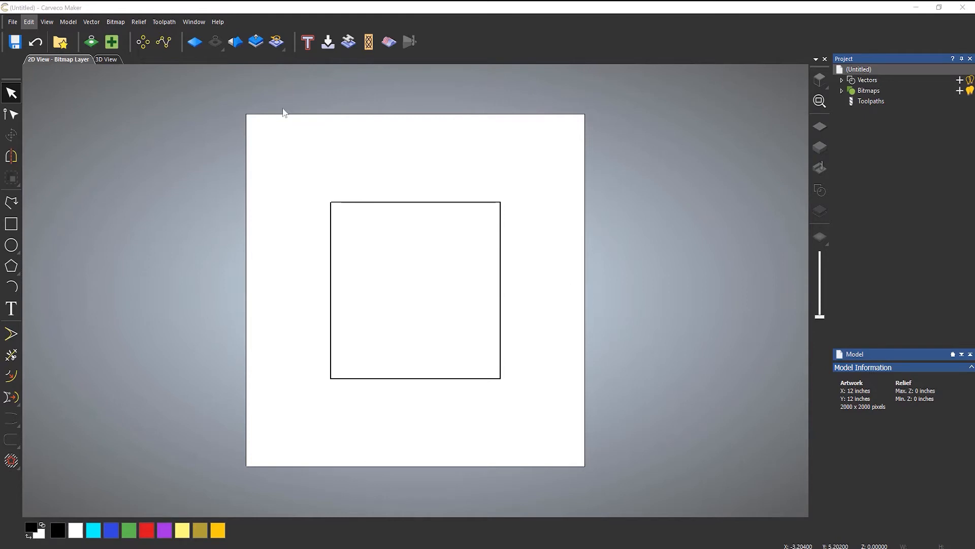
pyautogui.click(167, 22)
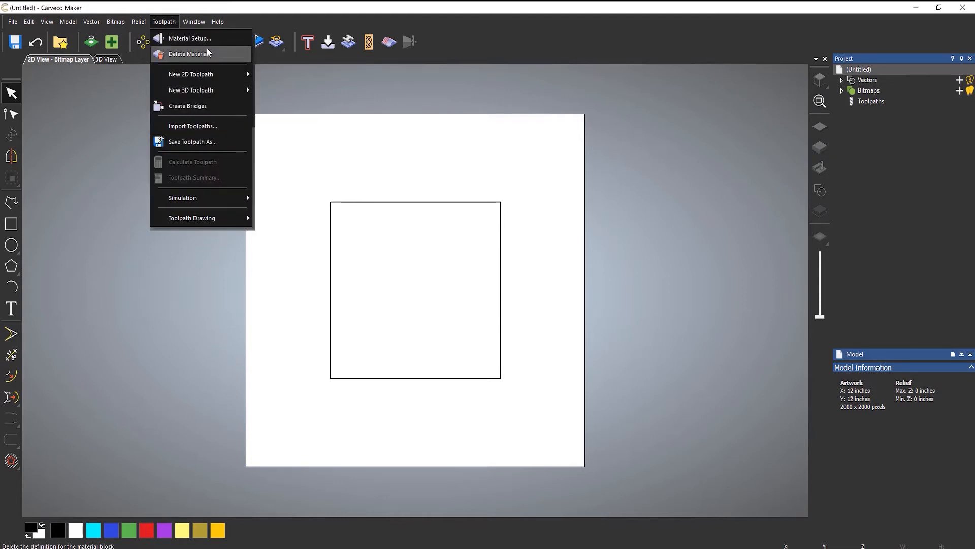
pyautogui.click(495, 36)
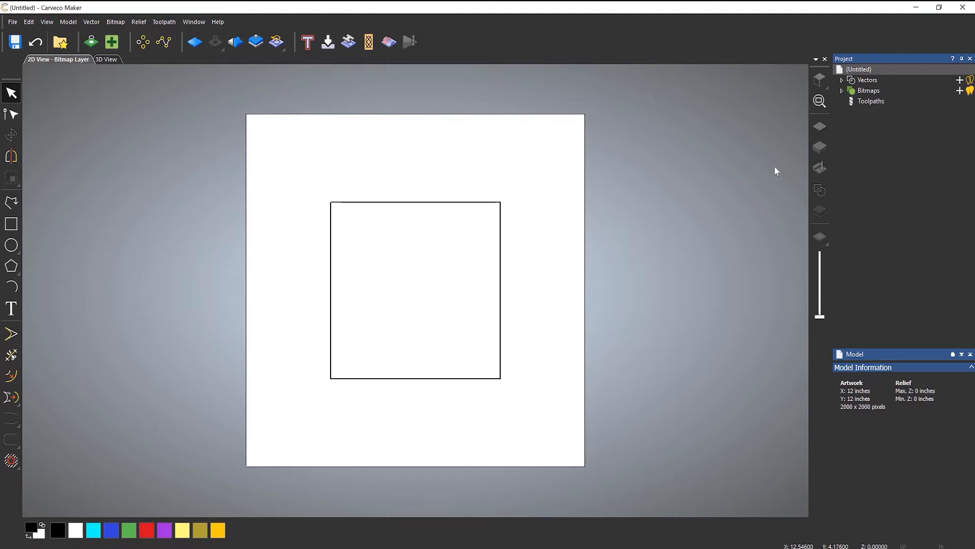
# Select the square vector in the 2D view and start a 2D Profiling toolpath for it
pyautogui.click(872, 102)
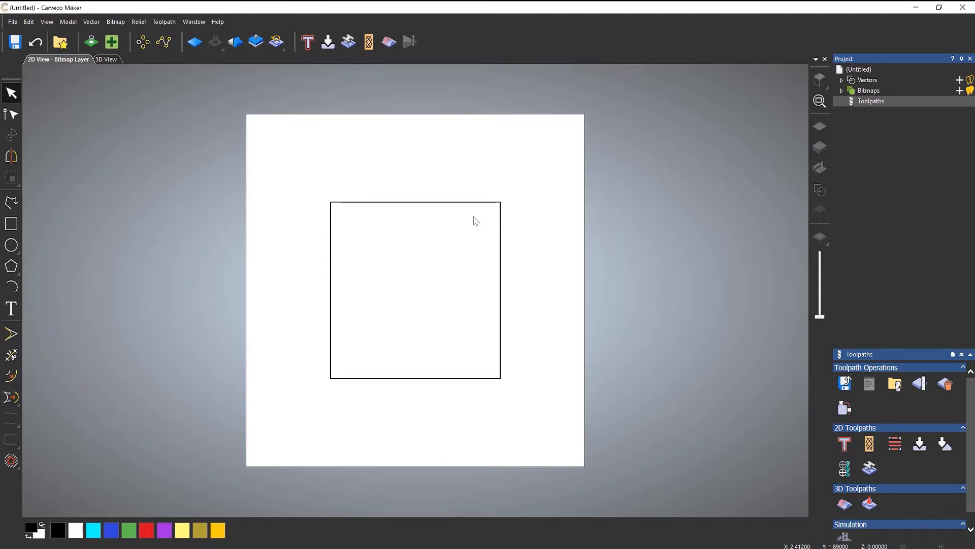
pyautogui.click(466, 204)
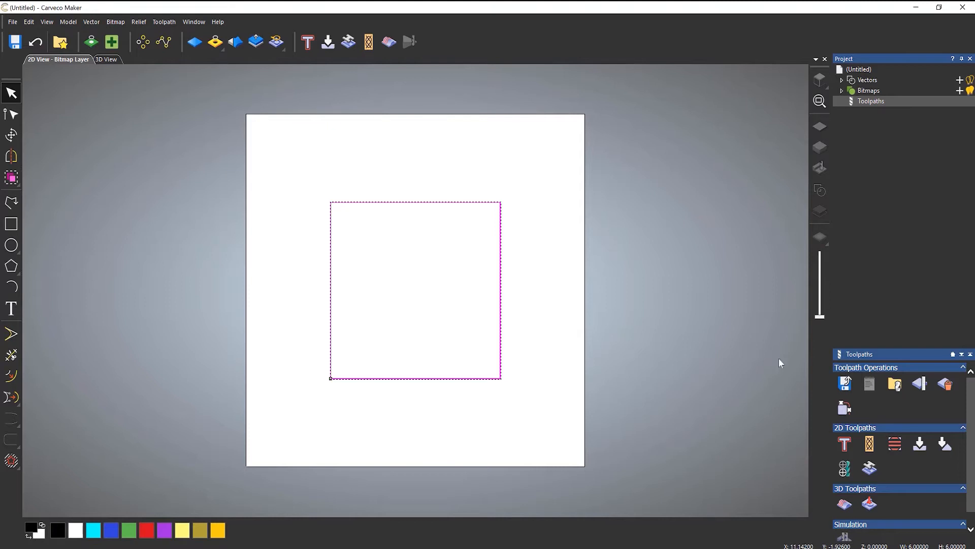
pyautogui.click(852, 446)
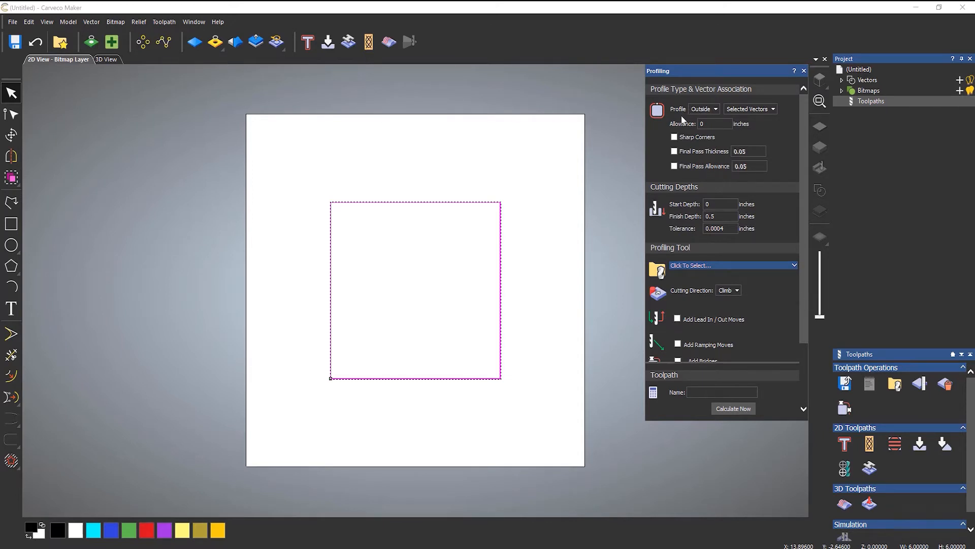
# Try the Inside and Along profile types for the selected square and return the setting to Outside
pyautogui.click(716, 109)
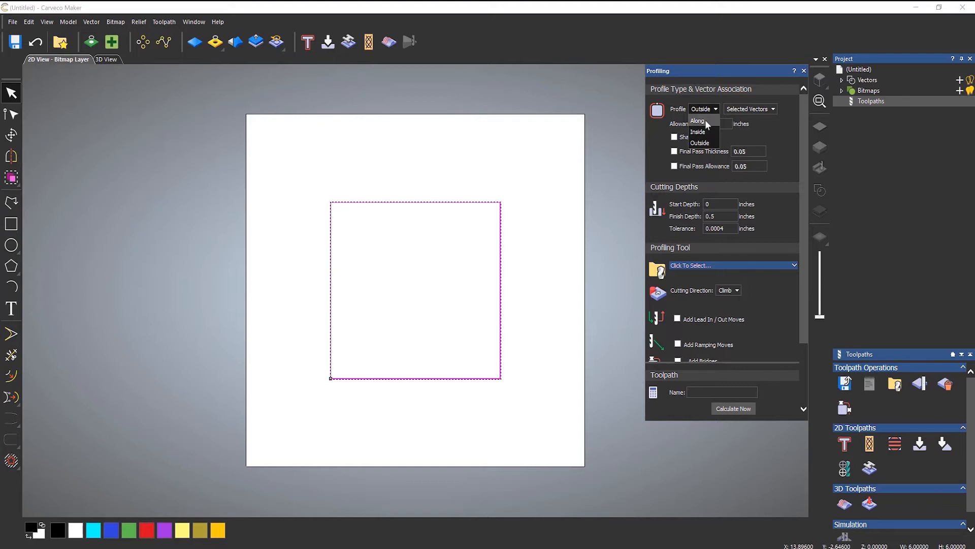
pyautogui.click(797, 134)
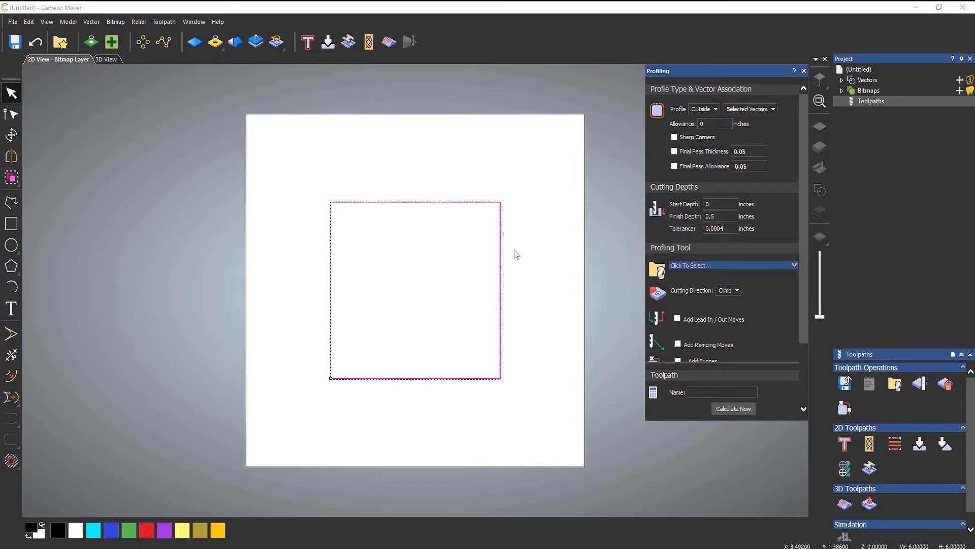
pyautogui.click(704, 109)
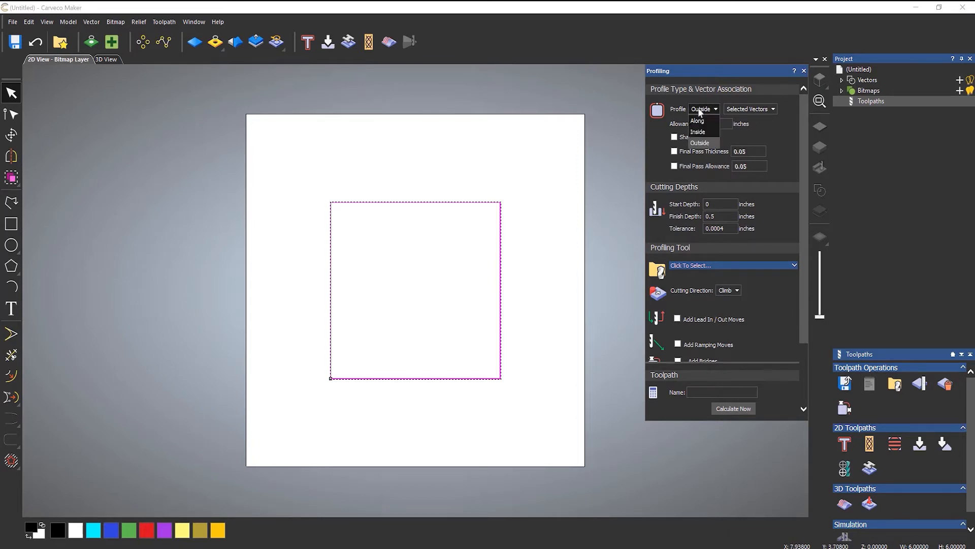
pyautogui.click(698, 132)
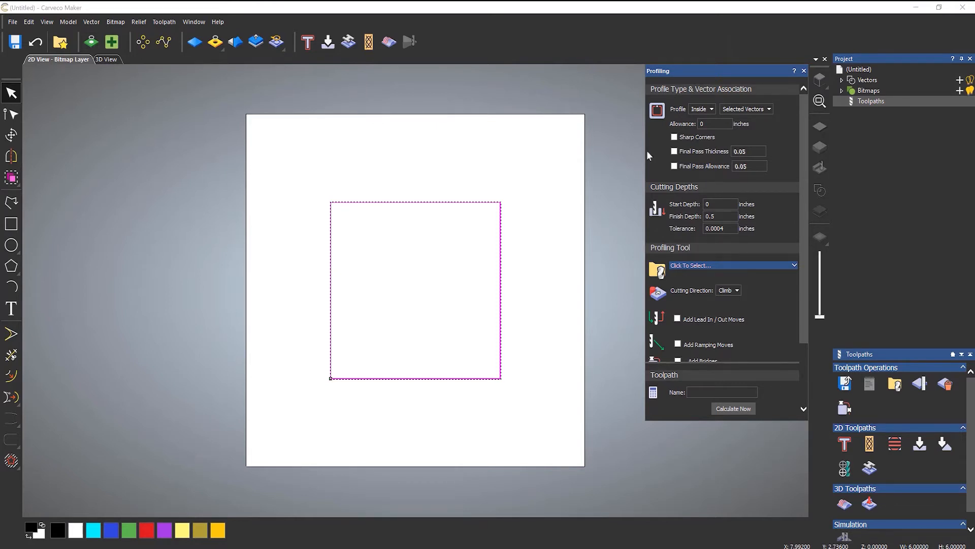
pyautogui.click(702, 109)
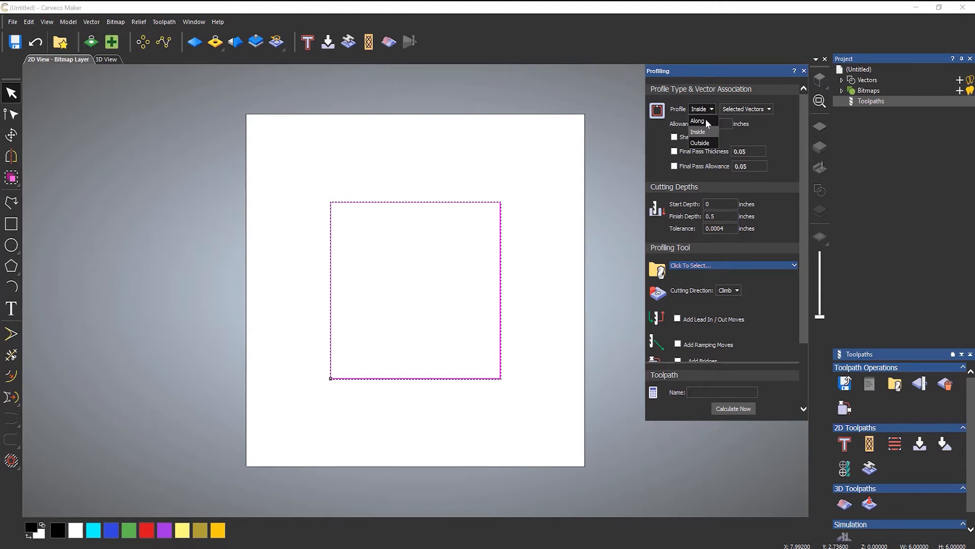
pyautogui.click(707, 123)
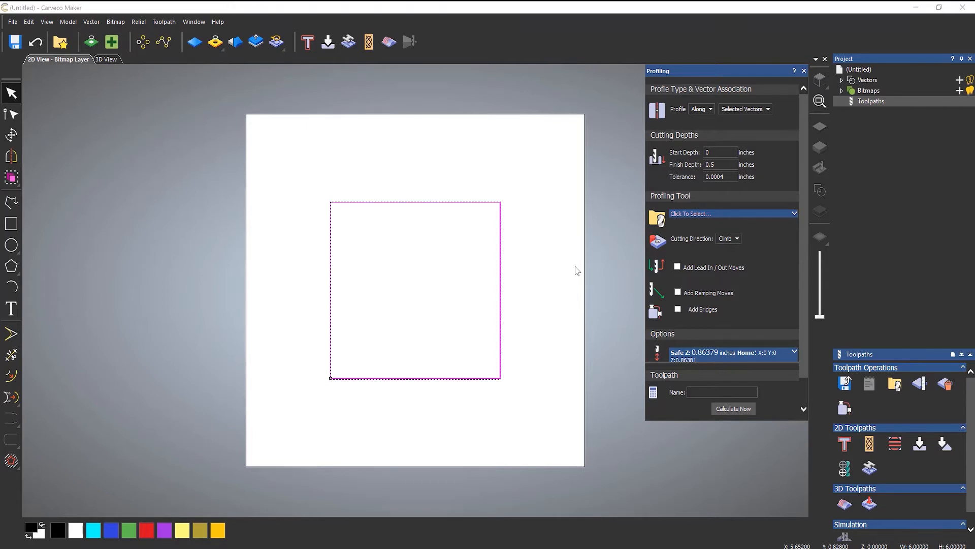
pyautogui.click(700, 110)
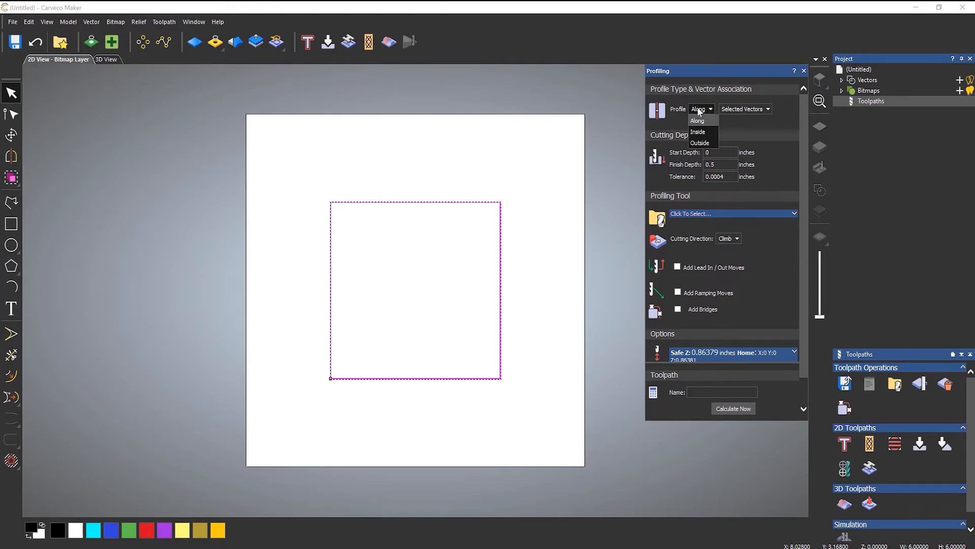
pyautogui.click(703, 143)
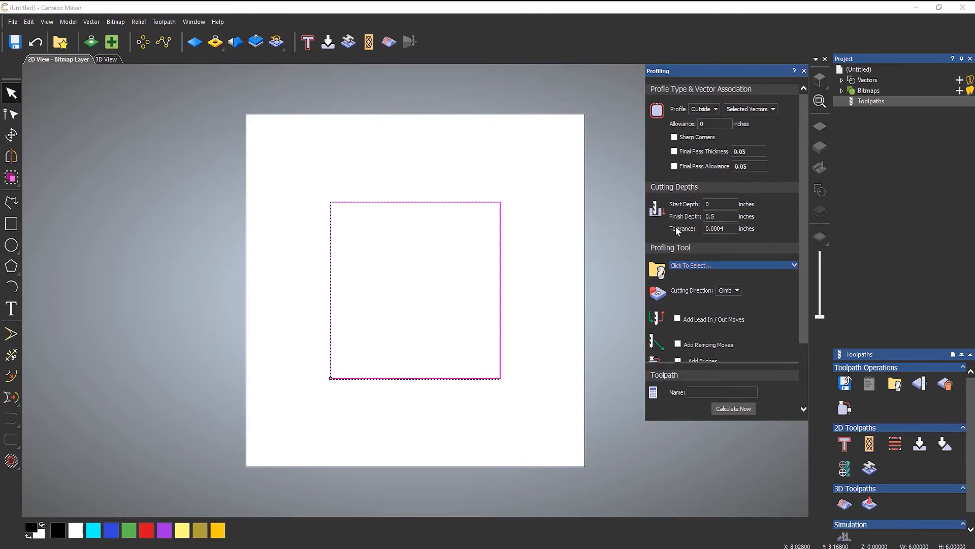
# Set the material thickness to 0.25 inches in Material Setup, with material Z zero at the top of the block
pyautogui.click(717, 217)
pyautogui.moveTo(801, 197); pyautogui.dragTo(808, 282)
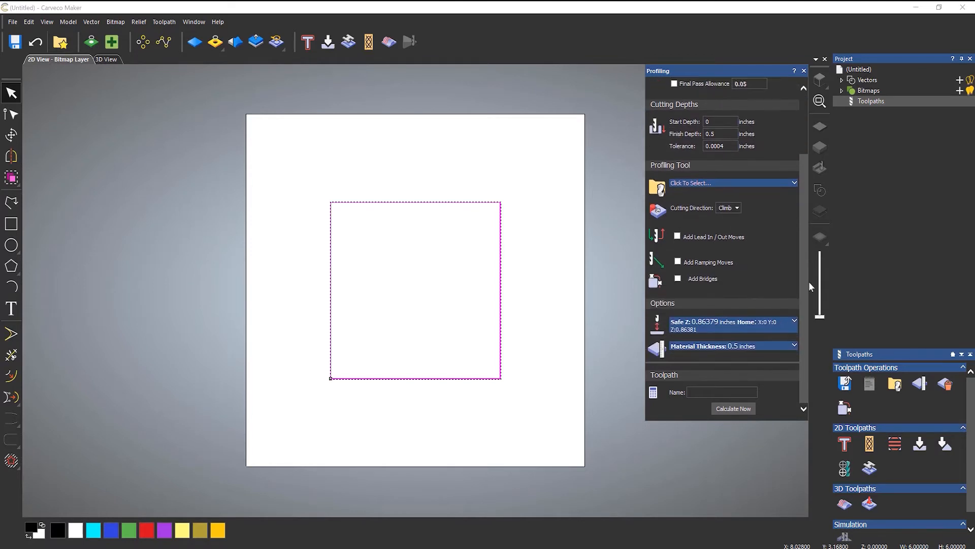
pyautogui.click(741, 346)
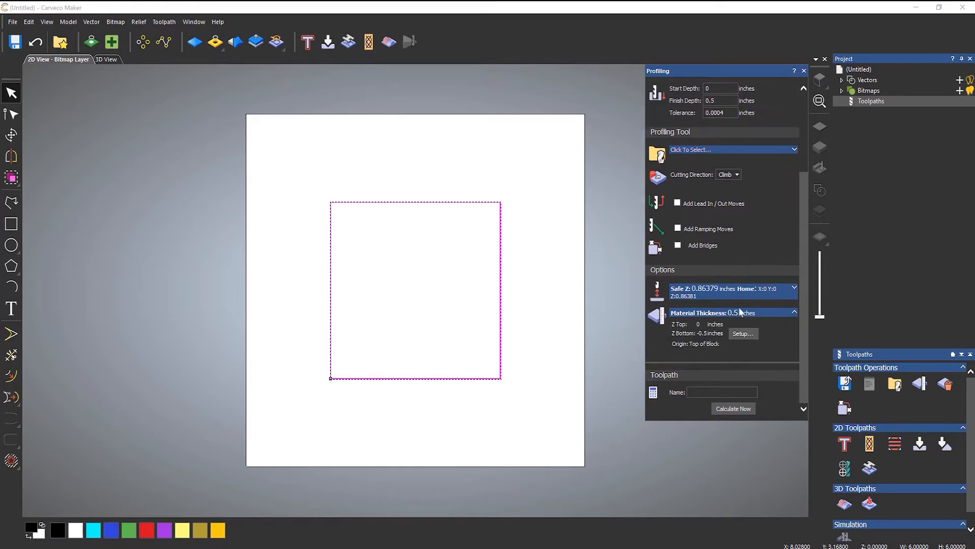
pyautogui.click(743, 334)
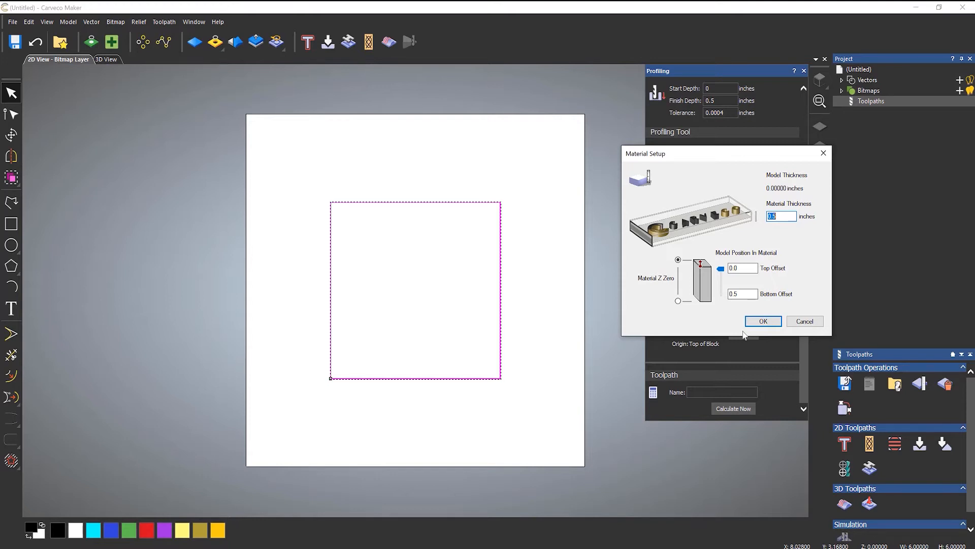
pyautogui.write('0.2')
pyautogui.click(678, 301)
pyautogui.click(678, 259)
pyautogui.click(762, 322)
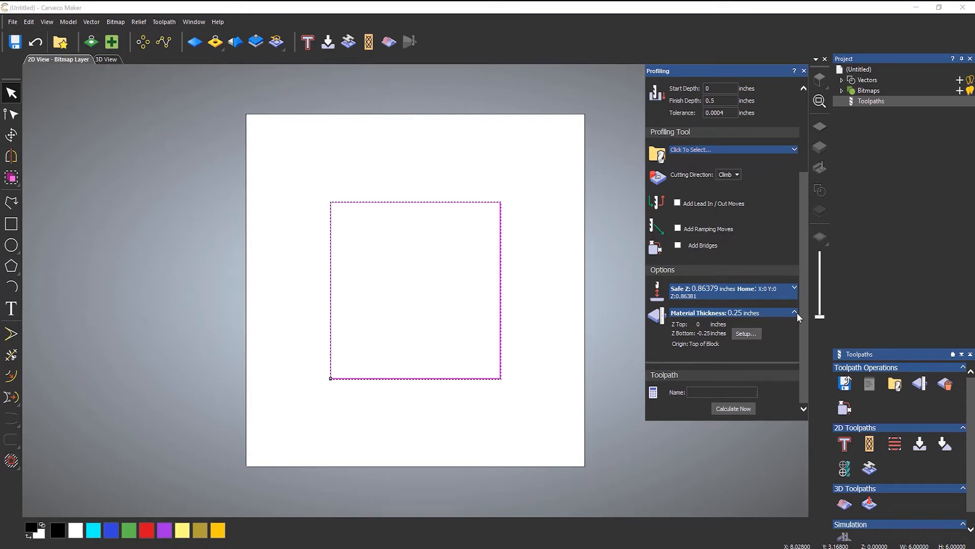
# Set the profile's finish depth to 0.25 inches
pyautogui.scroll(4, 798, 319)
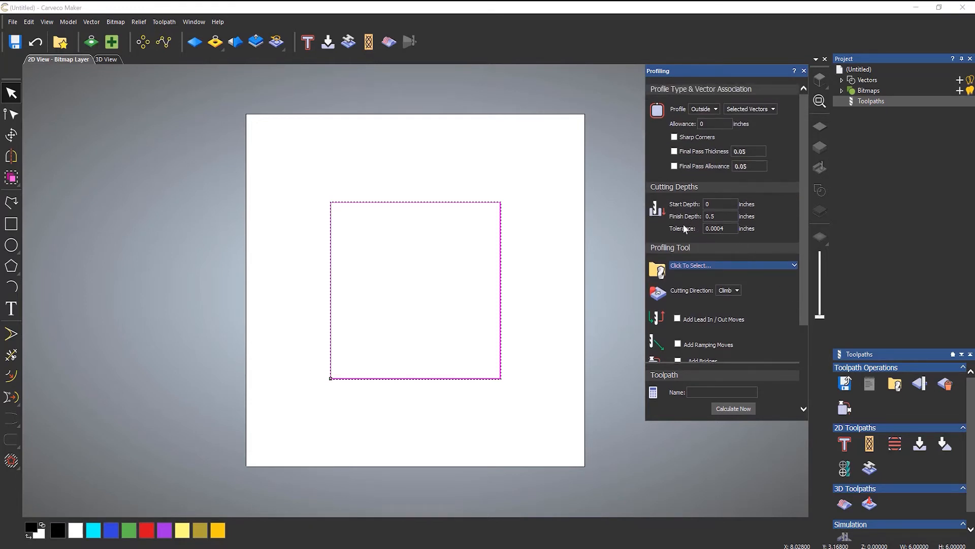
pyautogui.click(709, 217)
pyautogui.moveTo(716, 217); pyautogui.dragTo(698, 217)
# Choose End Mill 1/4 Inch from the inch Wood or Plastic roughing and 2D finishing tools as the profiling tool
pyautogui.click(702, 266)
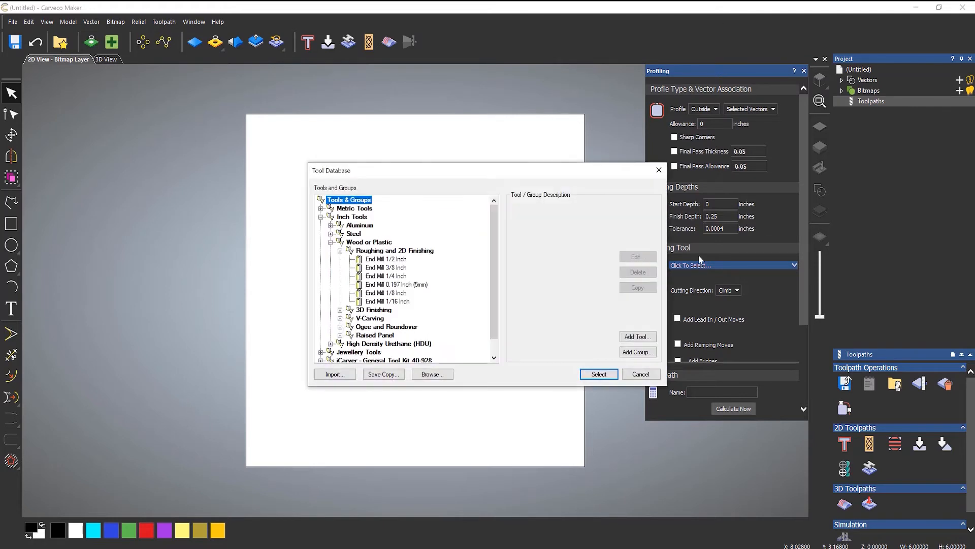
pyautogui.click(330, 242)
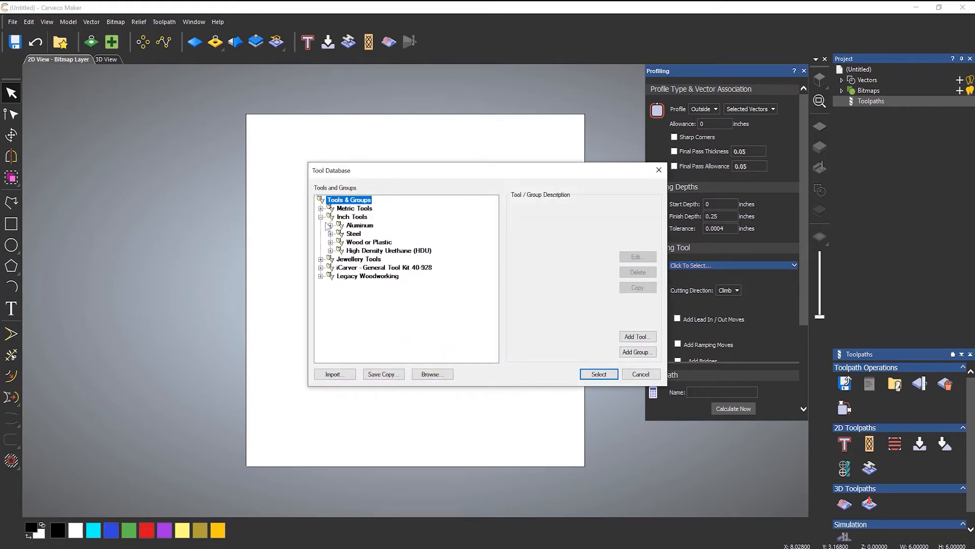
pyautogui.click(321, 217)
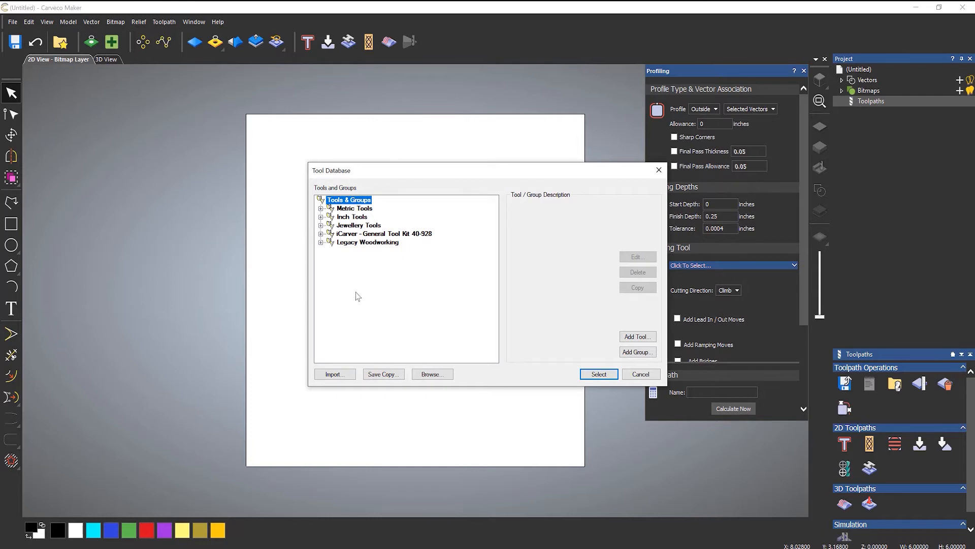
pyautogui.click(321, 217)
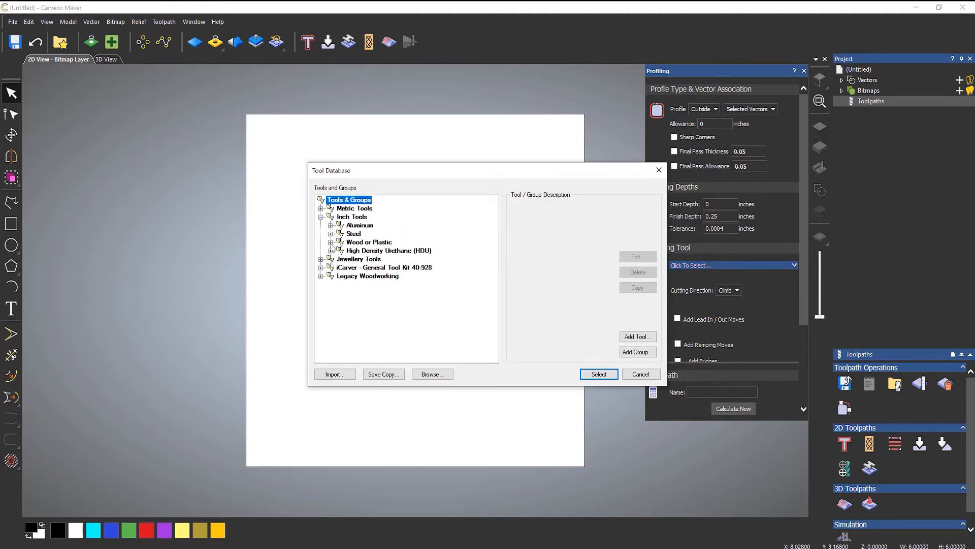
pyautogui.click(330, 242)
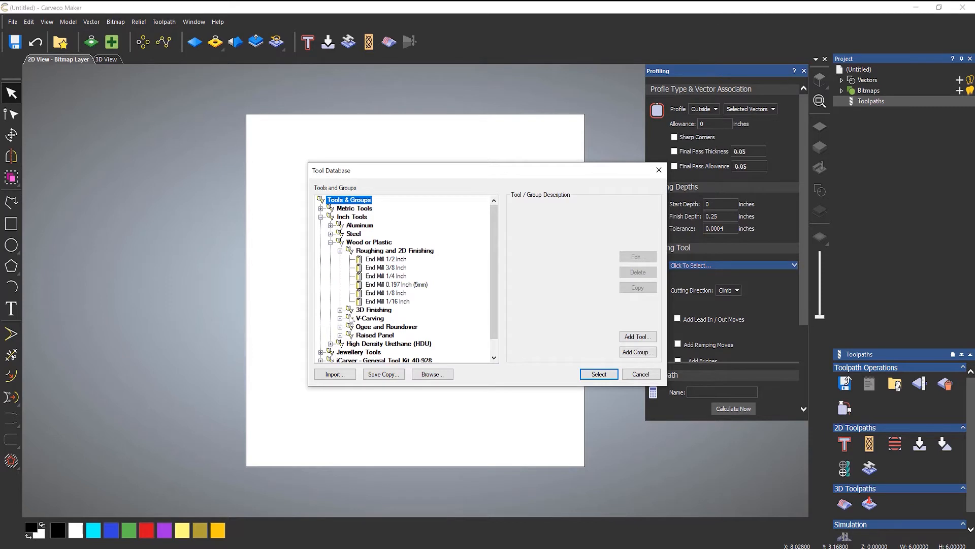
pyautogui.click(388, 276)
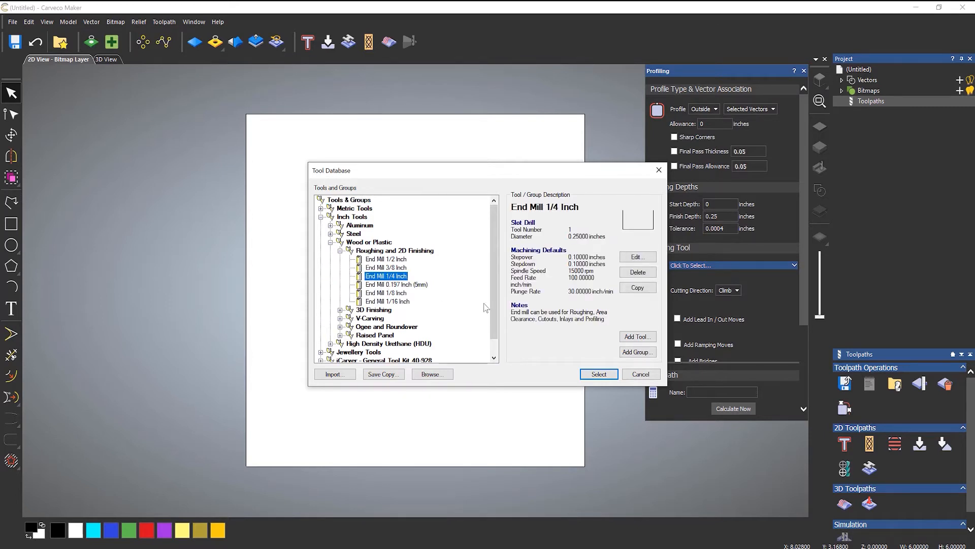
pyautogui.click(598, 375)
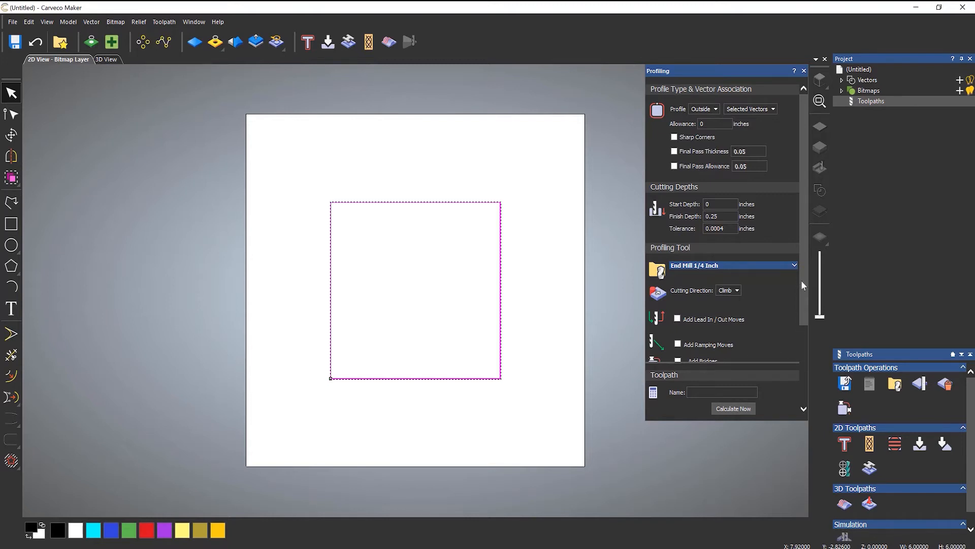
# Set the profile toolpath's Safe Z height to 1 inch
pyautogui.moveTo(802, 287); pyautogui.dragTo(806, 366)
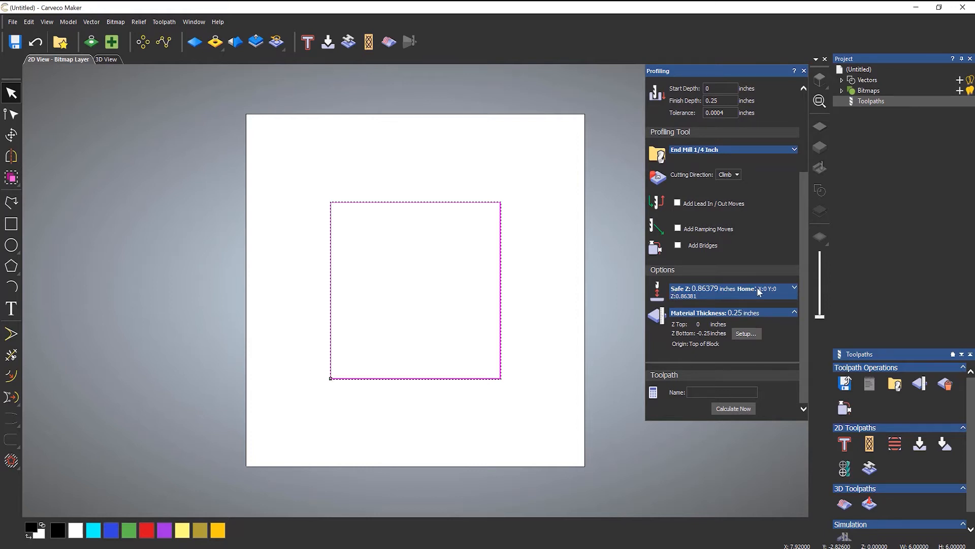
pyautogui.click(792, 289)
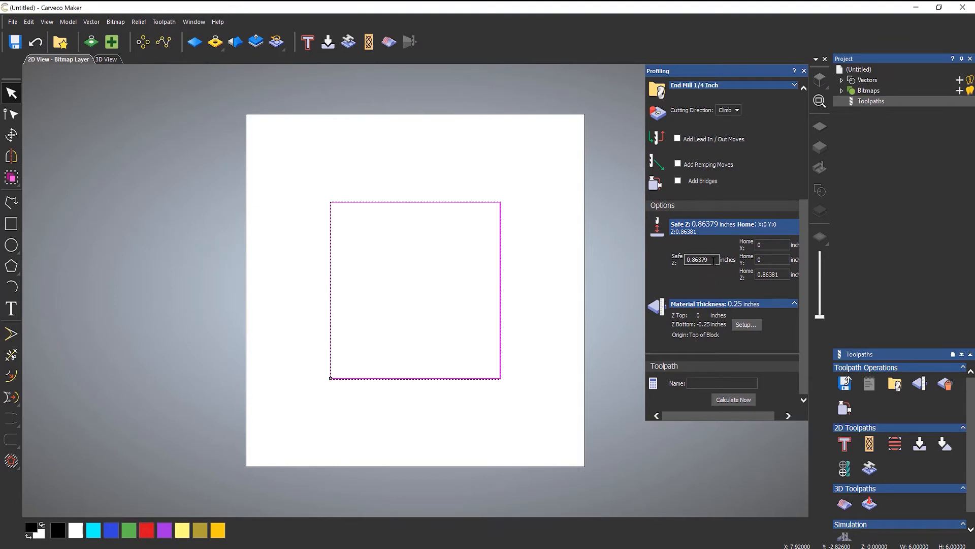
pyautogui.moveTo(712, 262); pyautogui.dragTo(648, 263)
pyautogui.write('1')
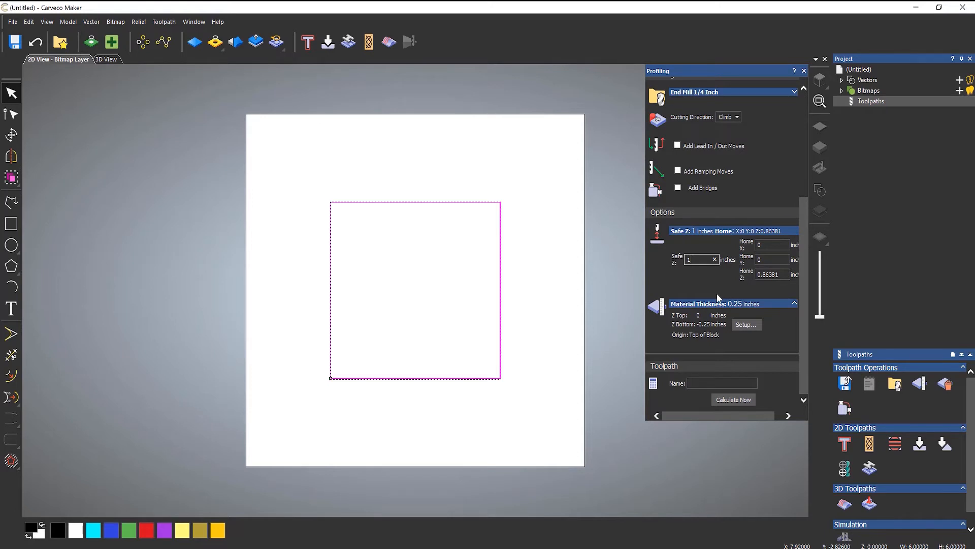
# Set the home position's X and Y both to 48 inches
pyautogui.click(760, 243)
pyautogui.write('48')
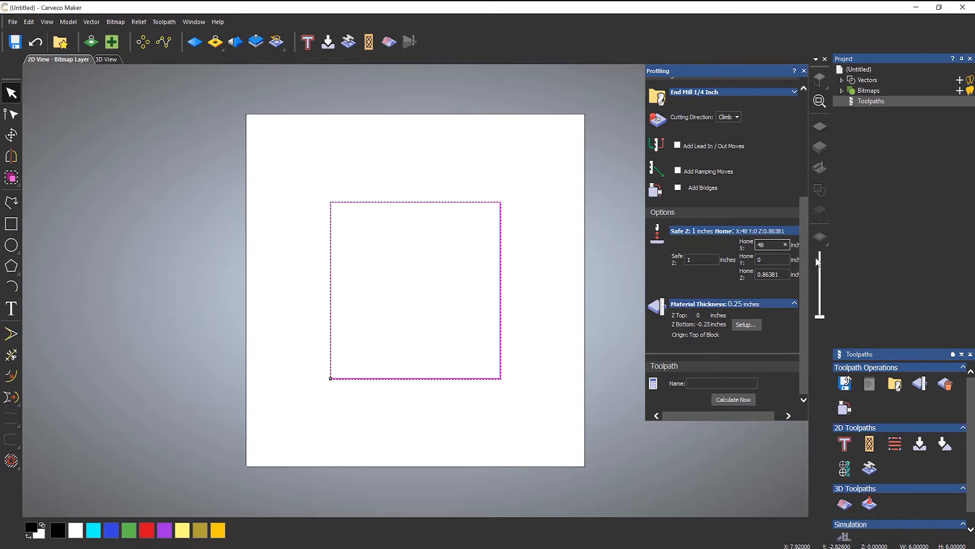
pyautogui.press('Tab')
pyautogui.write('48')
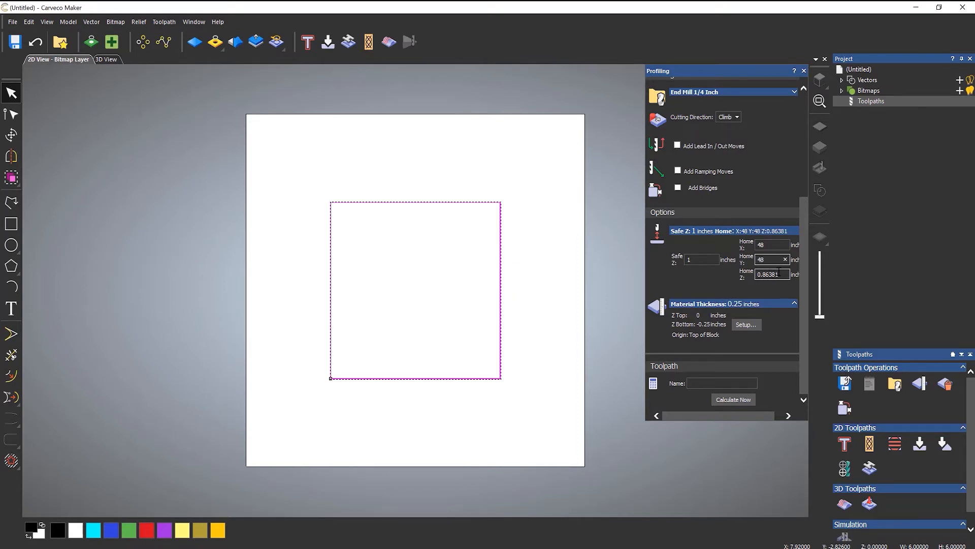
# Set the home position to X 0, Y 0 and Z 1 inch
pyautogui.press('Tab')
pyautogui.write('1')
pyautogui.click(770, 244)
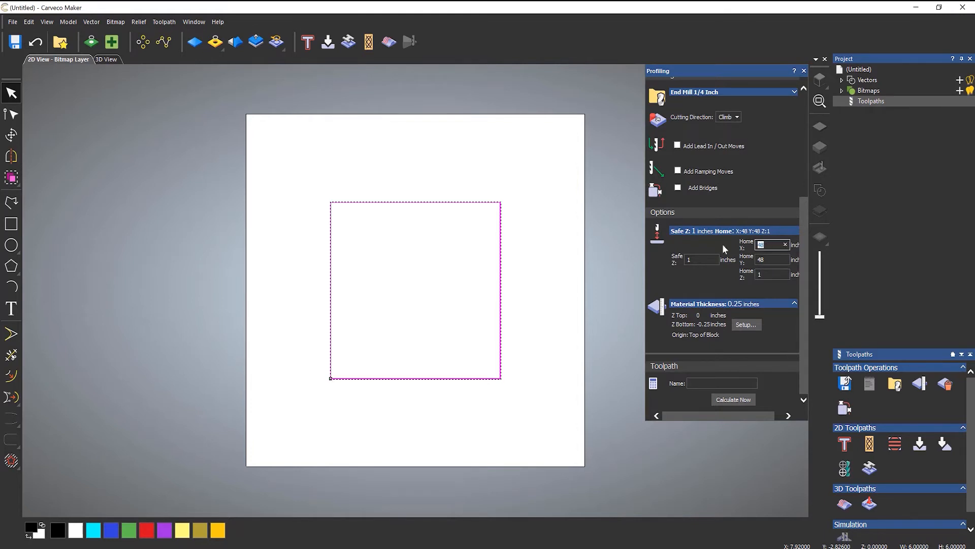
pyautogui.write('0')
pyautogui.click(771, 259)
pyautogui.write('0')
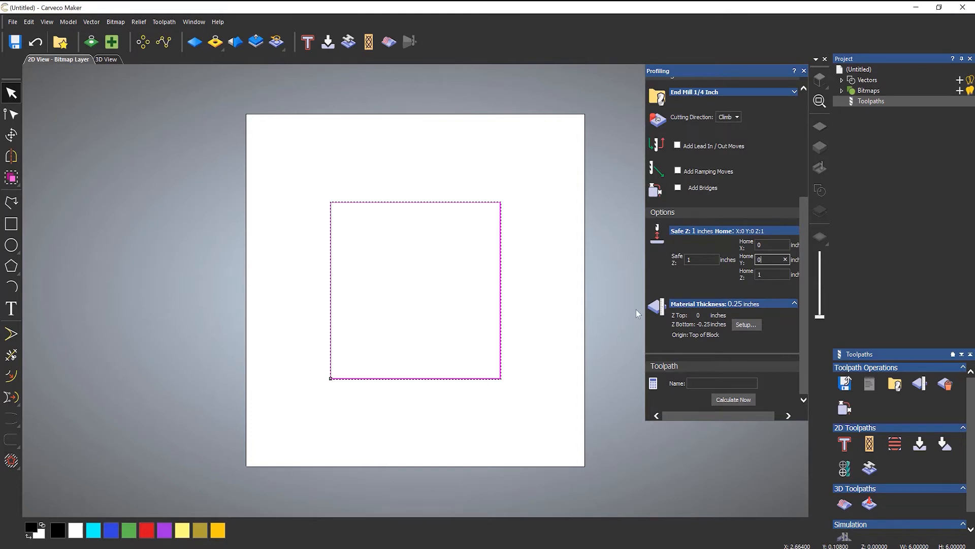
# Calculate the outside profile toolpath under its default name and close the Profiling settings
pyautogui.click(702, 381)
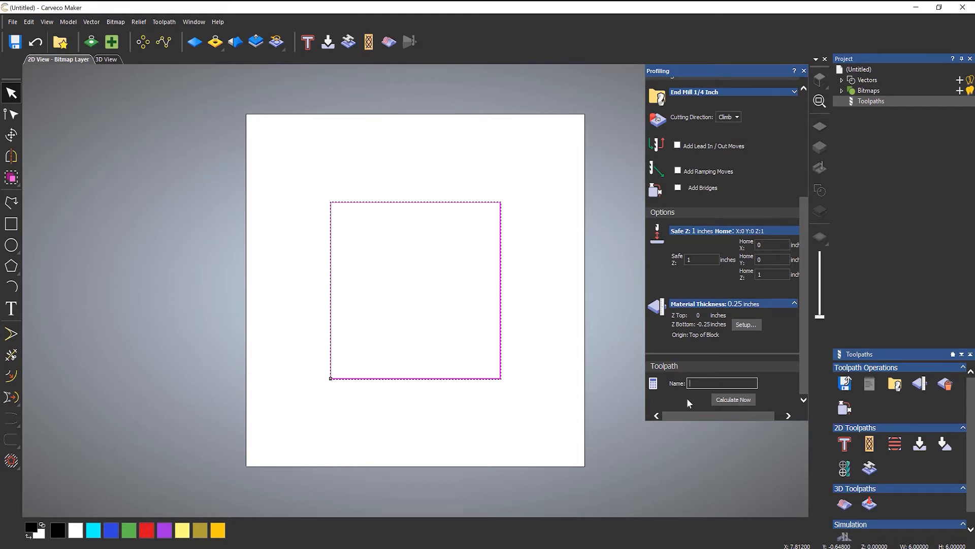
pyautogui.click(726, 400)
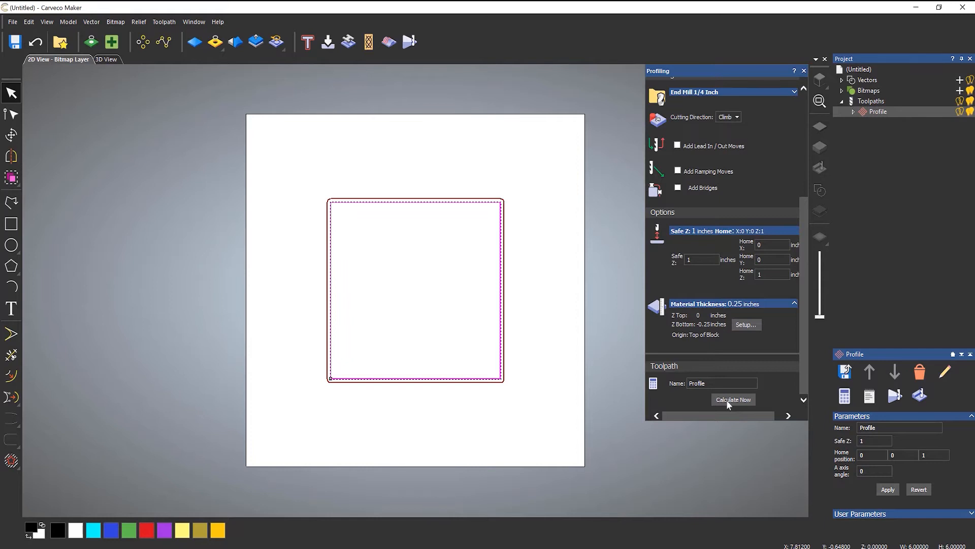
pyautogui.click(803, 71)
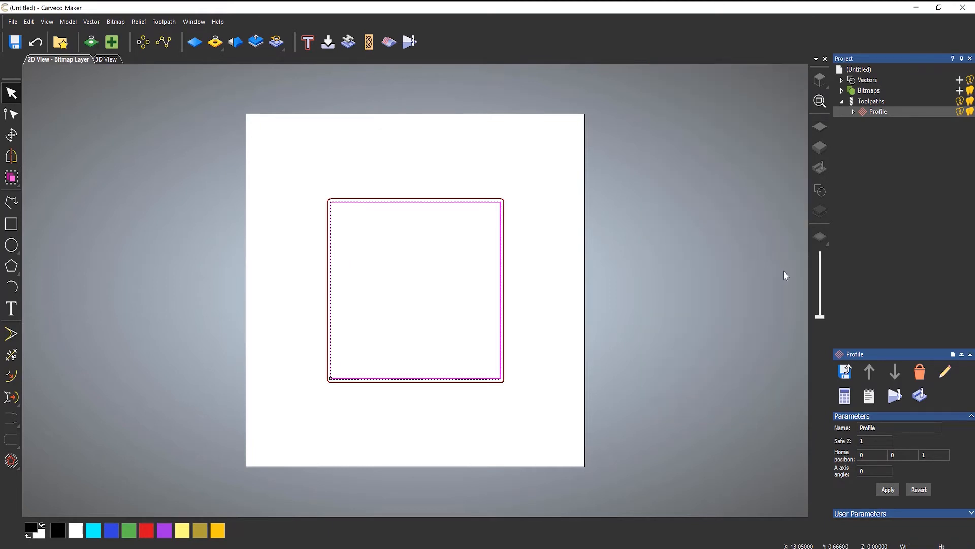
# Reopen the Profile toolpath's settings for editing and take a closer look at its path around the square
pyautogui.rightClick(879, 112)
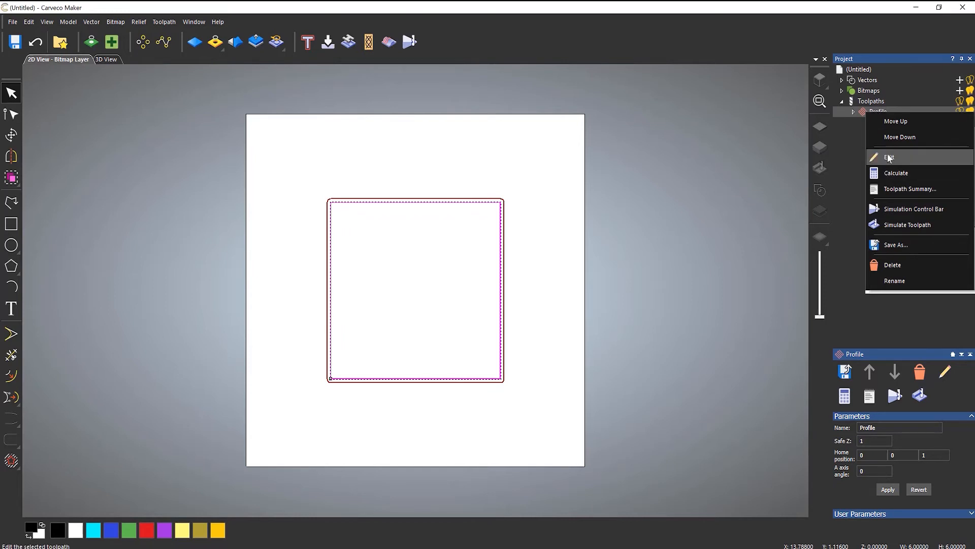
pyautogui.click(854, 143)
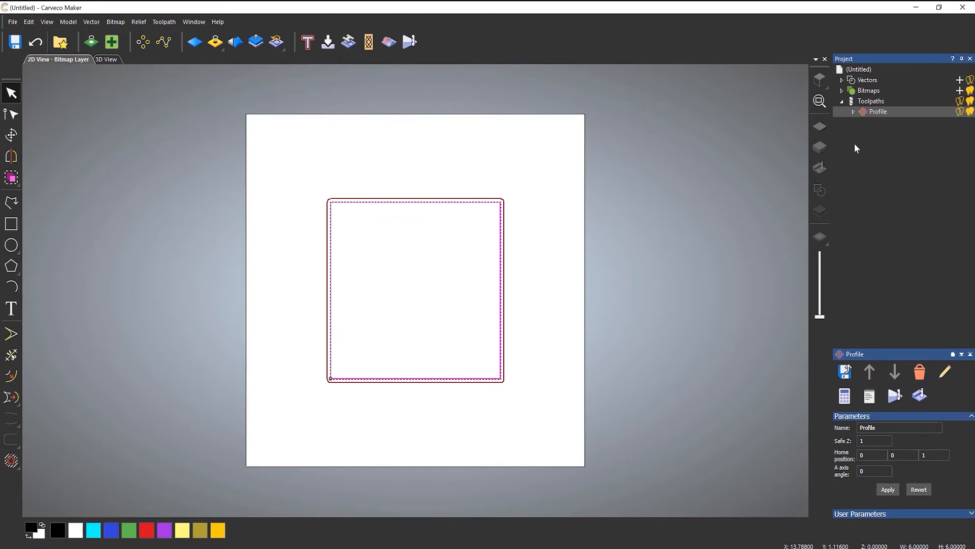
pyautogui.doubleClick(870, 112)
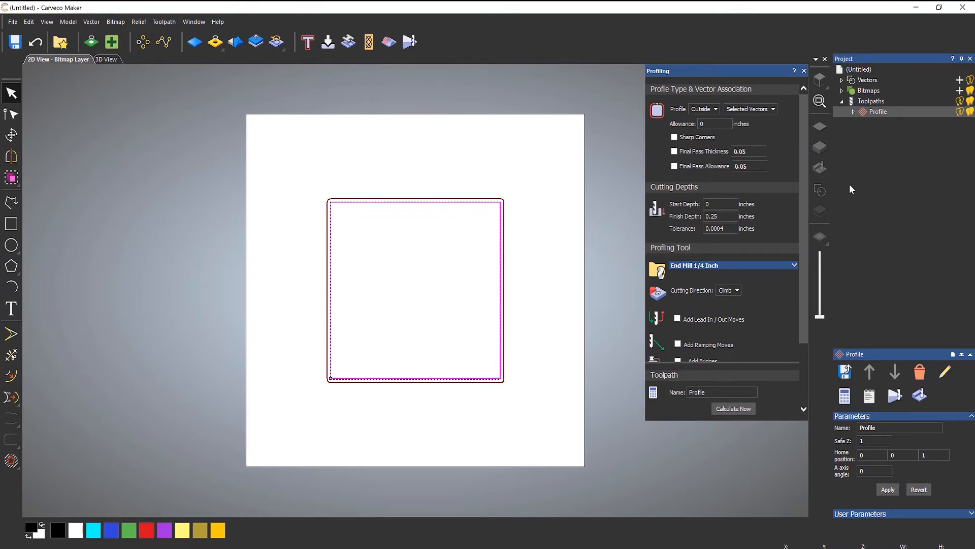
pyautogui.scroll(2, 437, 285)
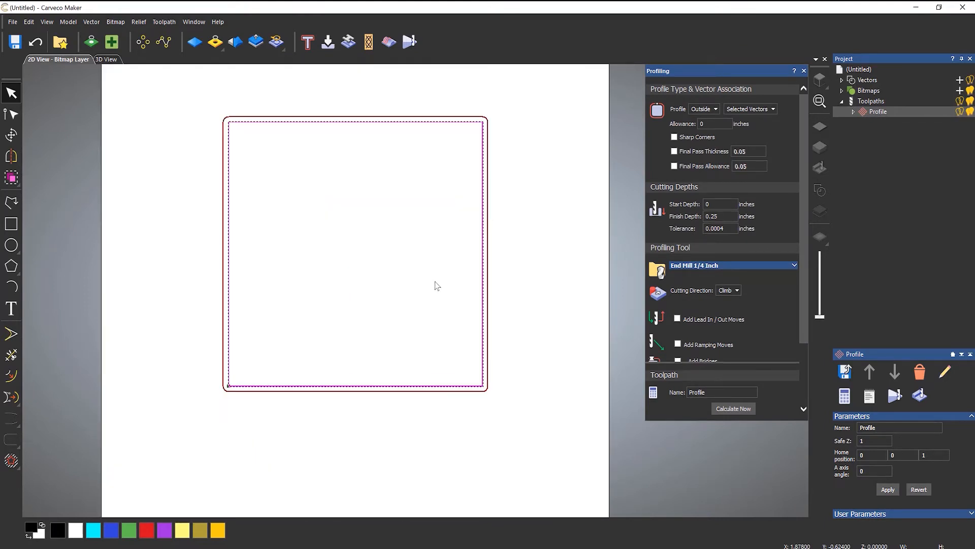
pyautogui.scroll(3, 283, 208)
pyautogui.scroll(-3, 279, 205)
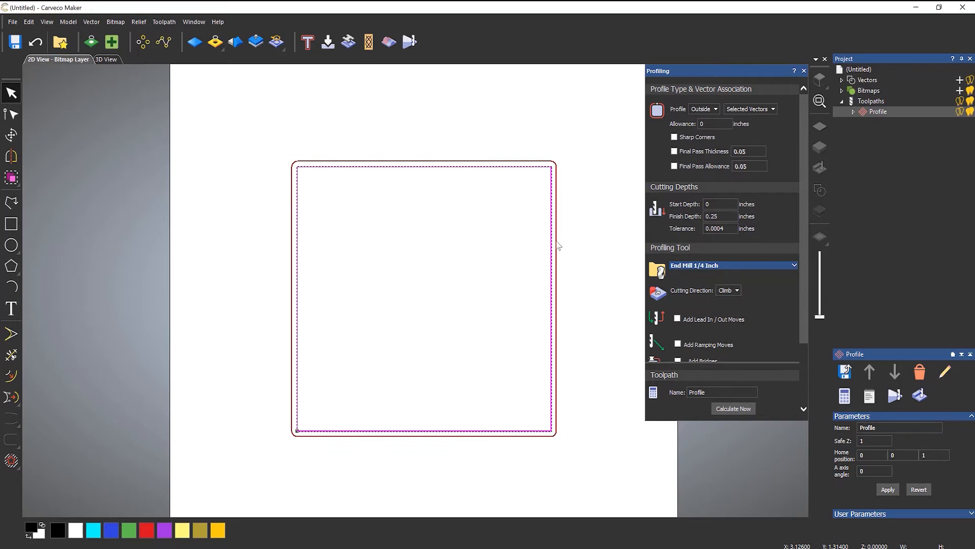
# Change the profile type to Inside and recalculate the toolpath
pyautogui.click(713, 110)
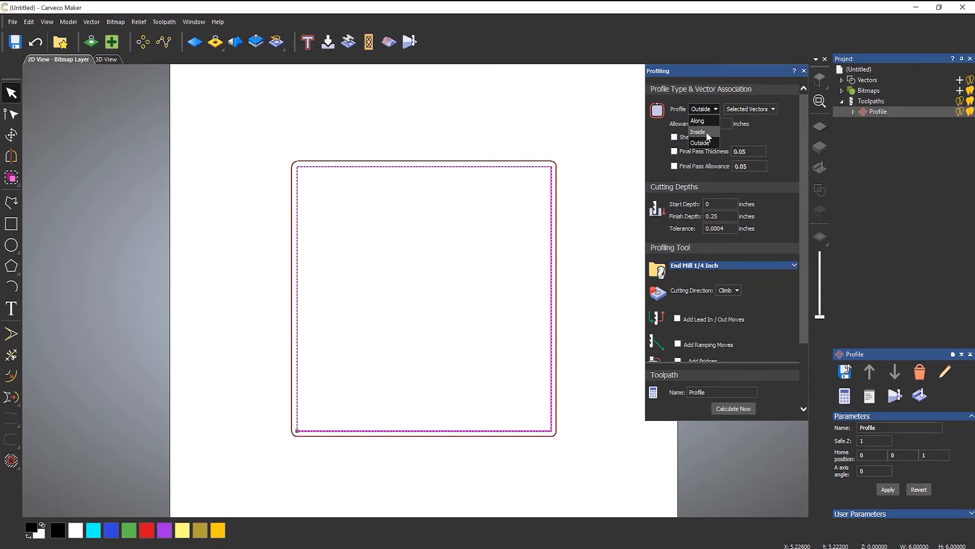
pyautogui.click(705, 131)
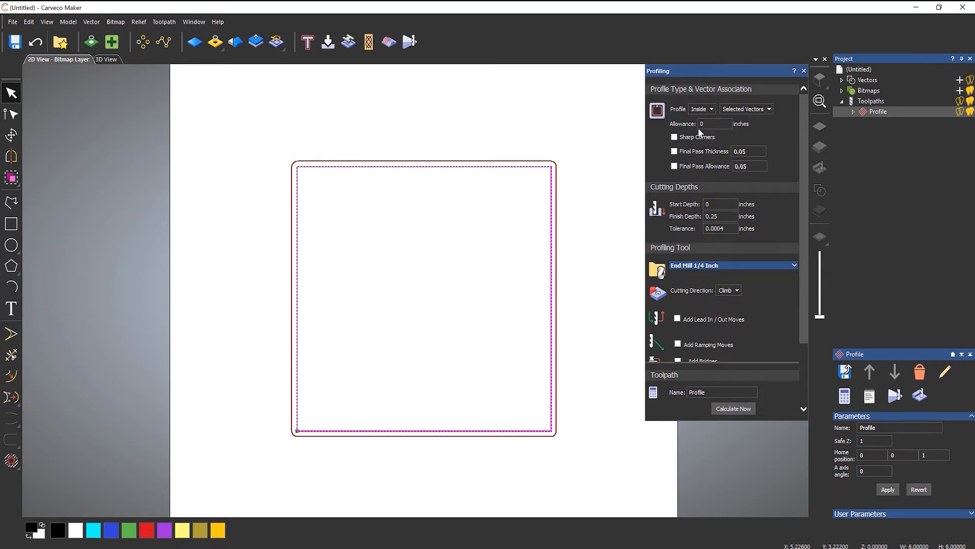
pyautogui.click(726, 410)
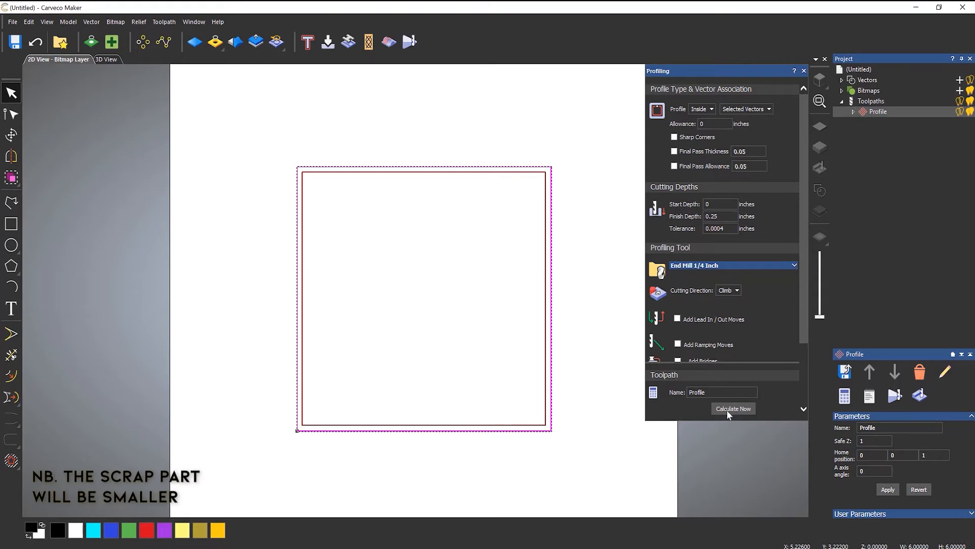
# Change the profile type to Along and recalculate the toolpath
pyautogui.click(703, 108)
pyautogui.click(700, 127)
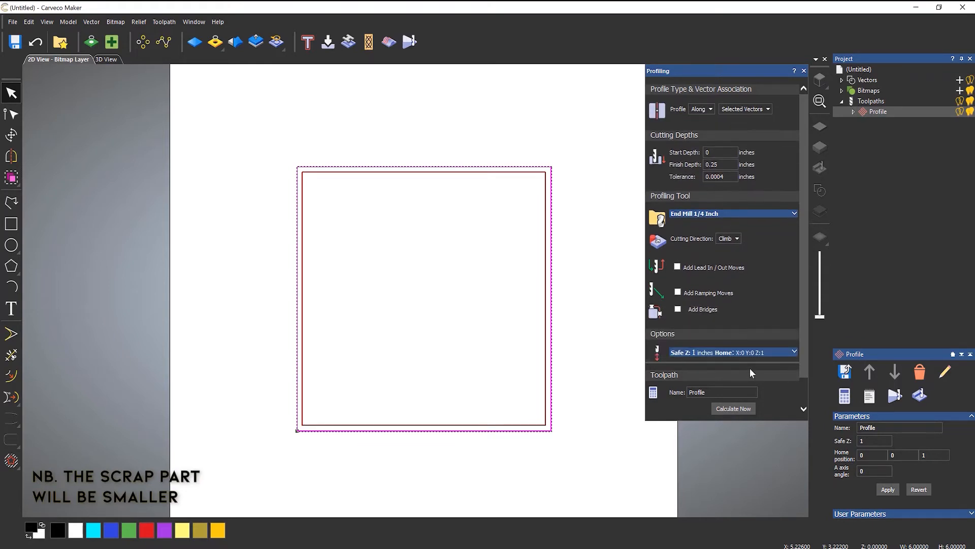
pyautogui.click(735, 409)
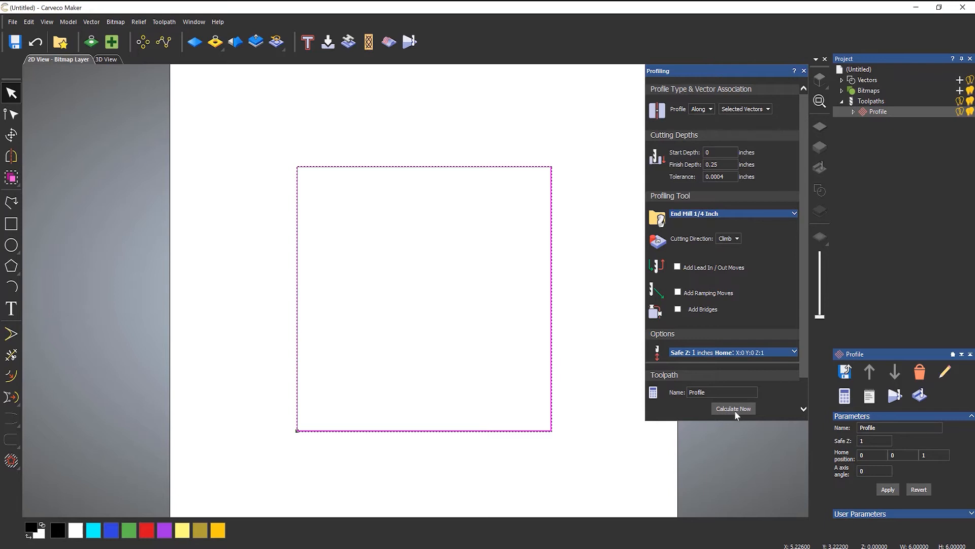
# Set the profile type back to Outside and recalculate the toolpath
pyautogui.click(704, 109)
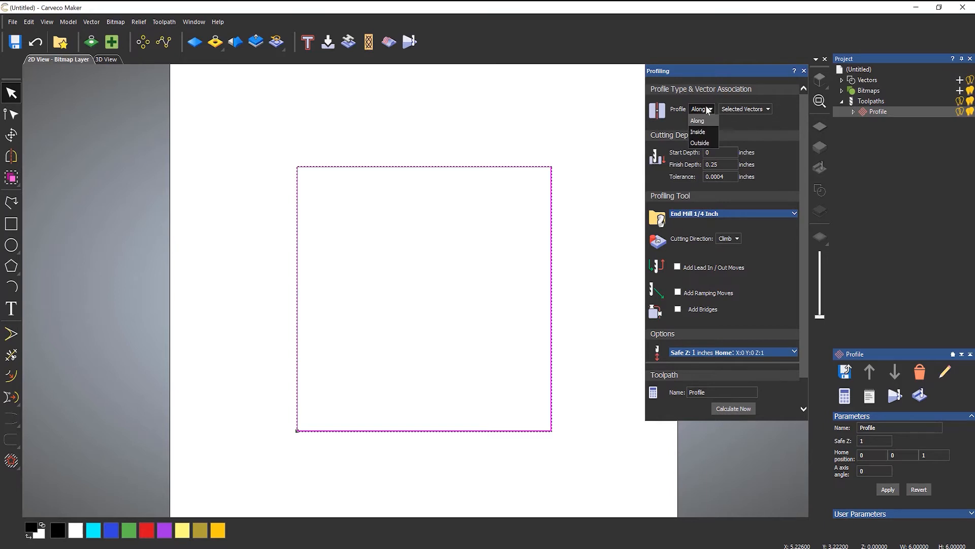
pyautogui.click(703, 143)
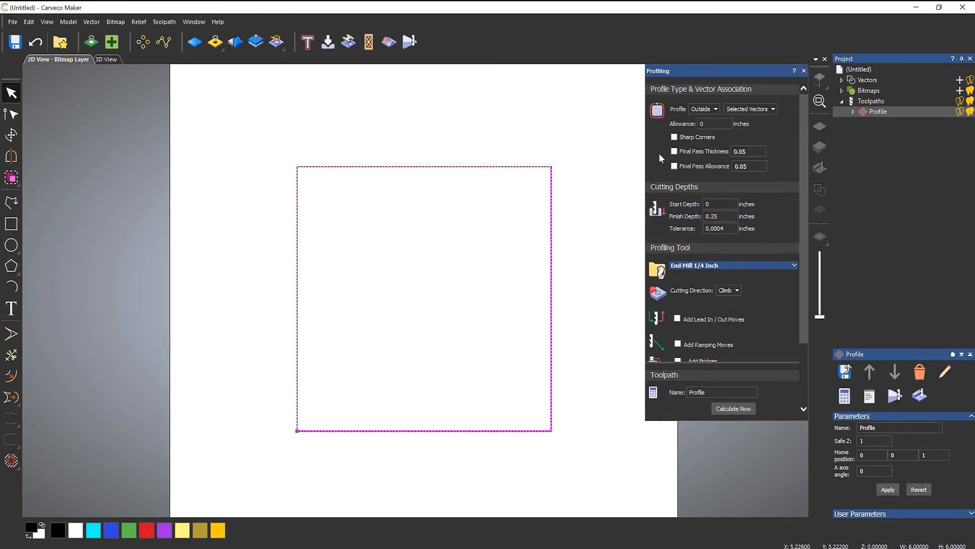
pyautogui.click(742, 408)
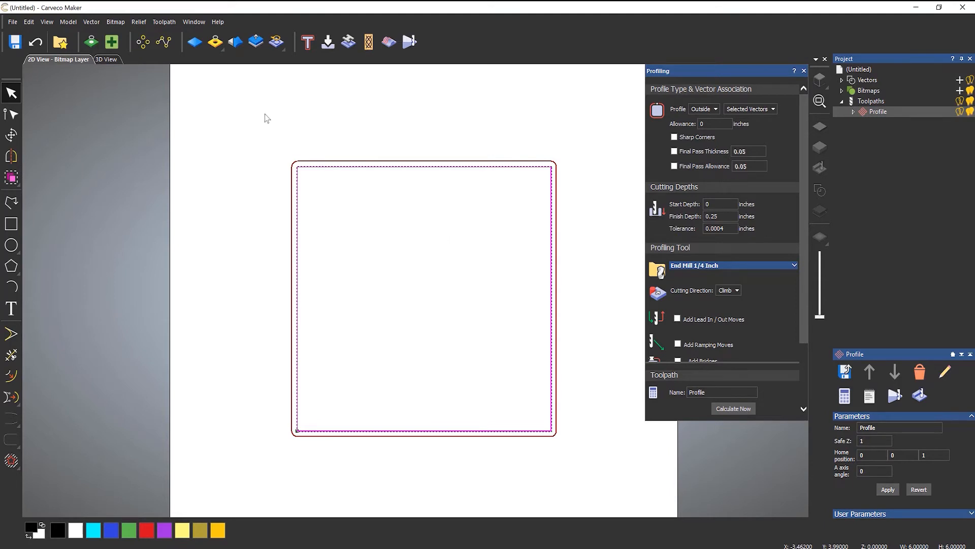
# Show the square's vector in the 3D view and node-edit it, placing a start node on its right edge above the middle
pyautogui.click(107, 59)
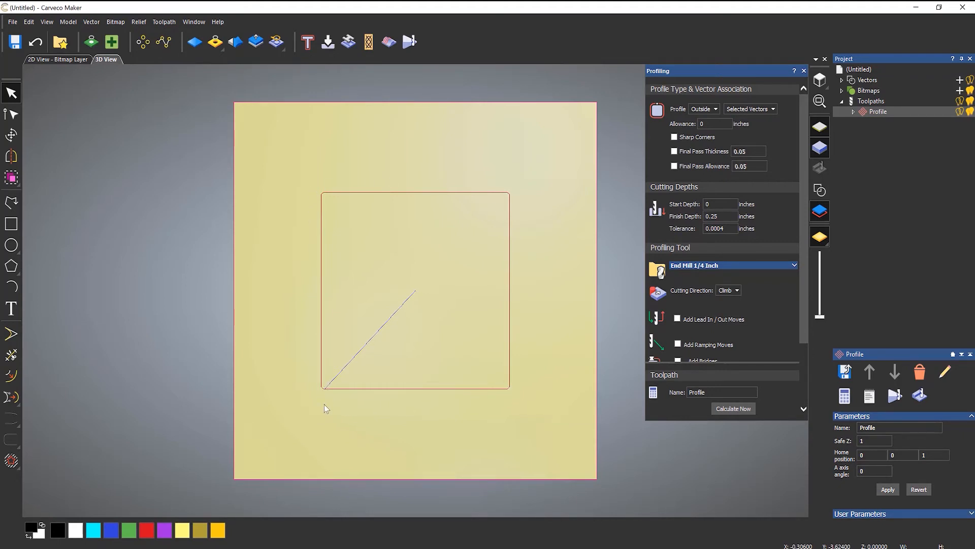
pyautogui.click(819, 192)
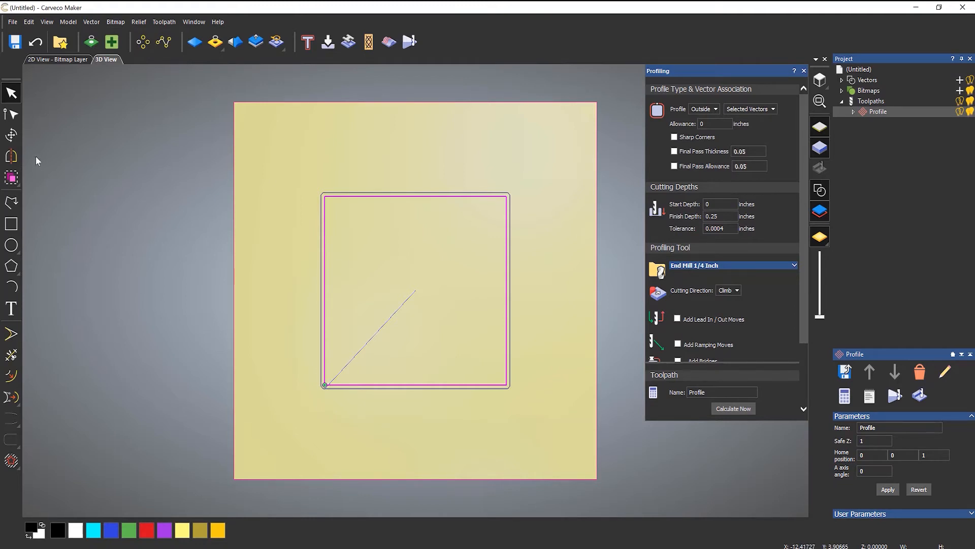
pyautogui.click(14, 116)
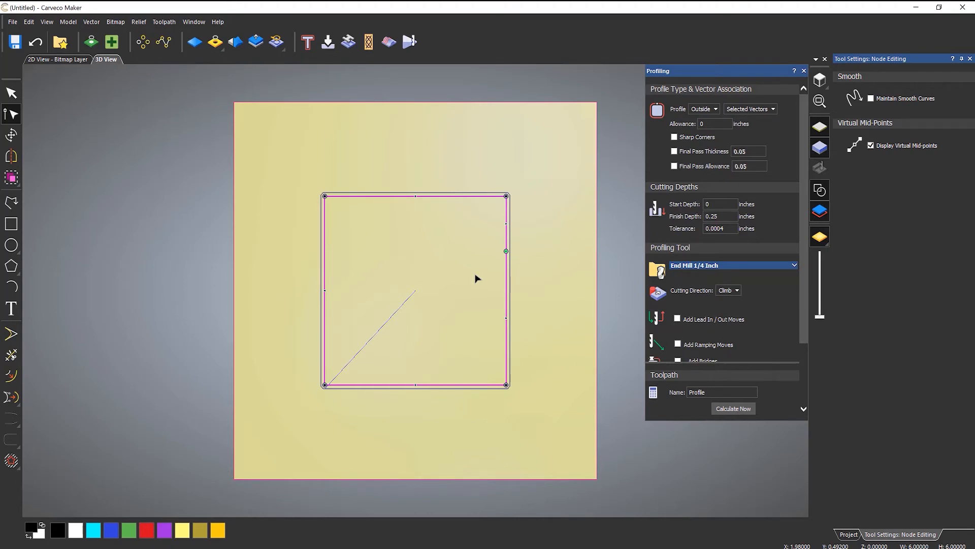
# Try the square's upper-right corner as start node, return the start to the right-edge node, and leave node editing
pyautogui.rightClick(506, 196)
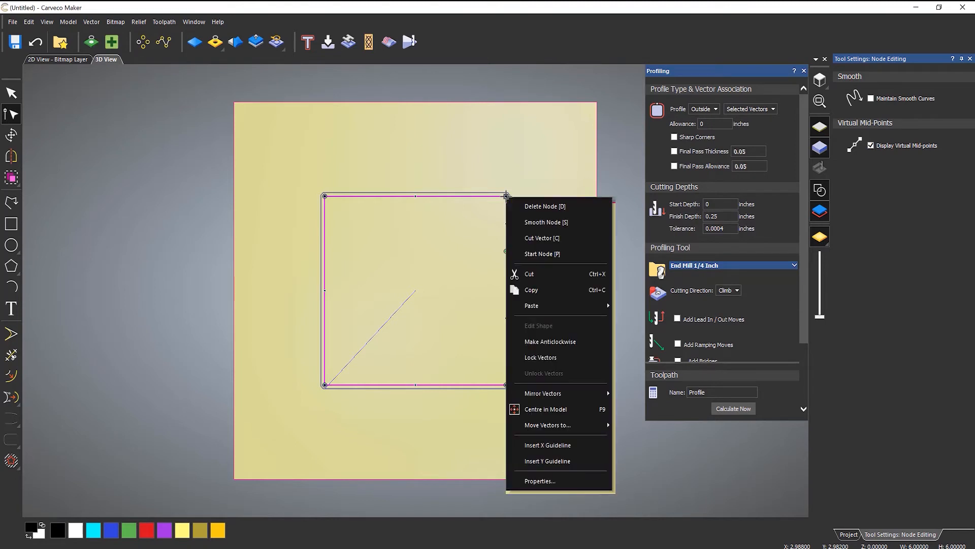
pyautogui.click(554, 254)
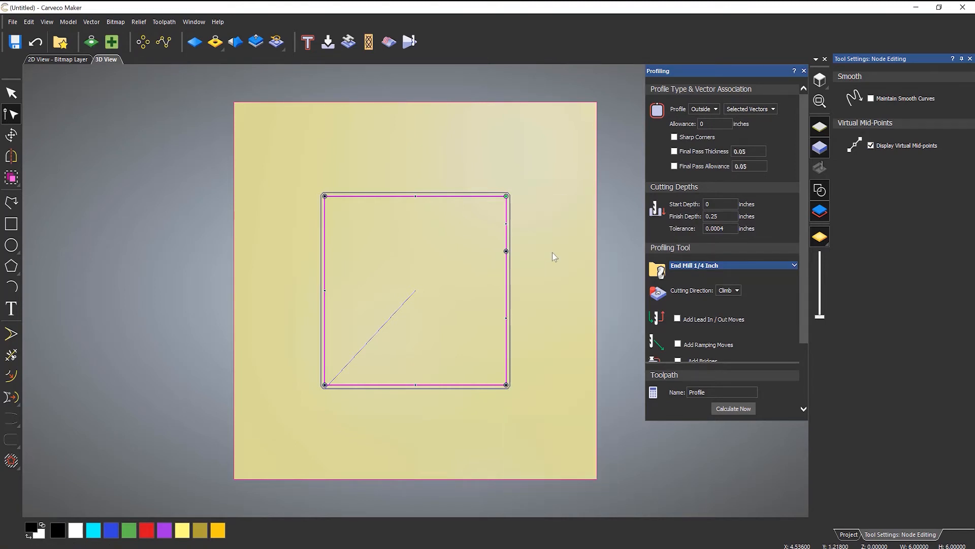
pyautogui.click(507, 250)
pyautogui.click(969, 59)
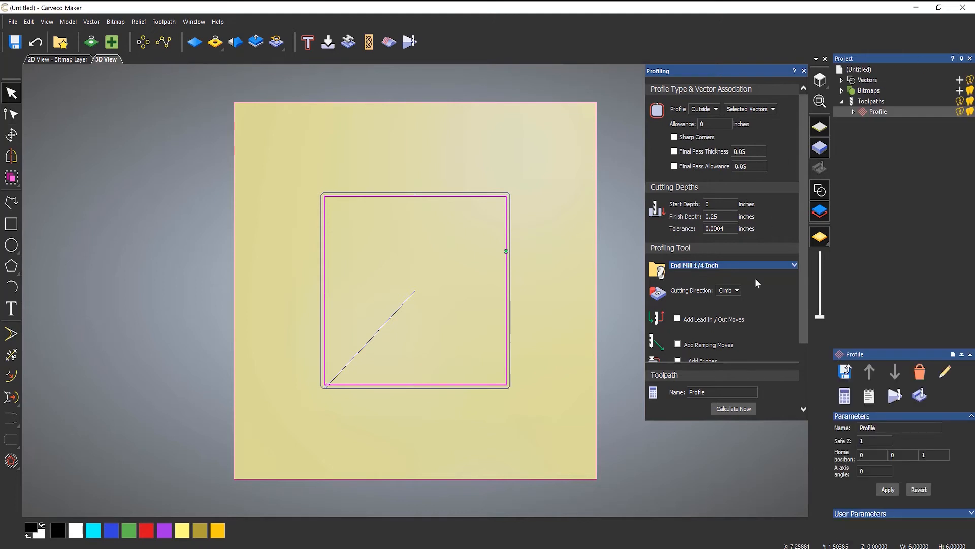
# Recalculate the profile toolpath from the new start node and inspect its plunge move and passes at an angle in 3D
pyautogui.click(733, 409)
pyautogui.moveTo(452, 346); pyautogui.dragTo(509, 196)
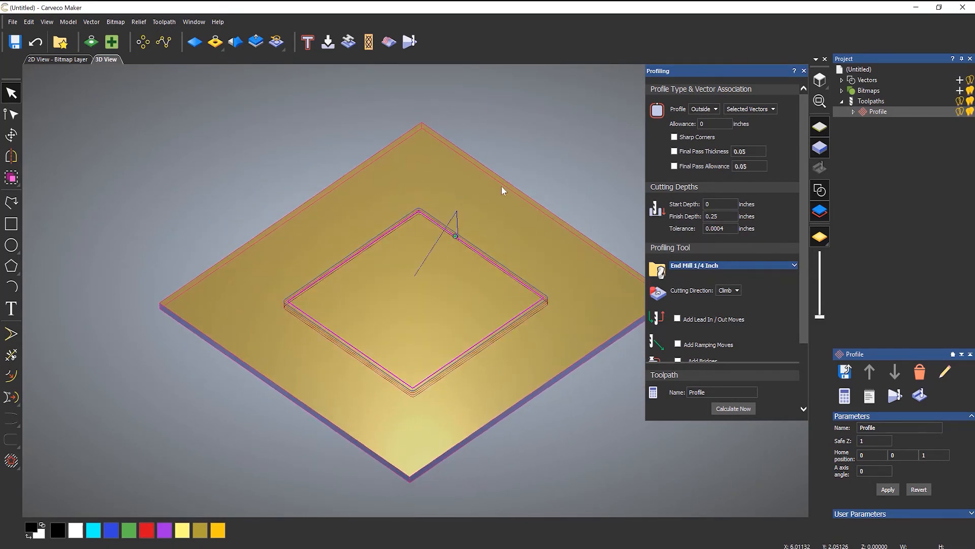
pyautogui.scroll(2, 436, 308)
pyautogui.scroll(5, 464, 307)
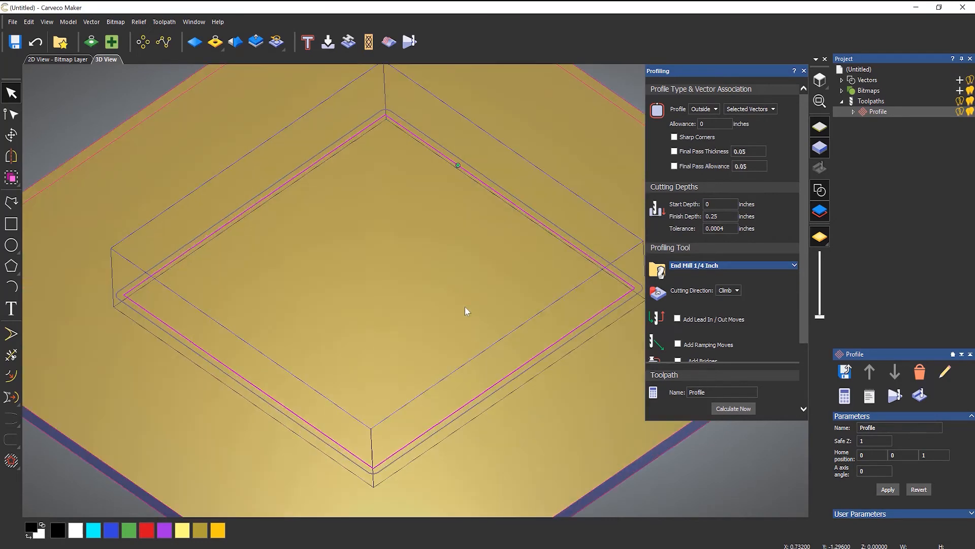
pyautogui.moveTo(452, 275); pyautogui.dragTo(379, 275, button='middle')
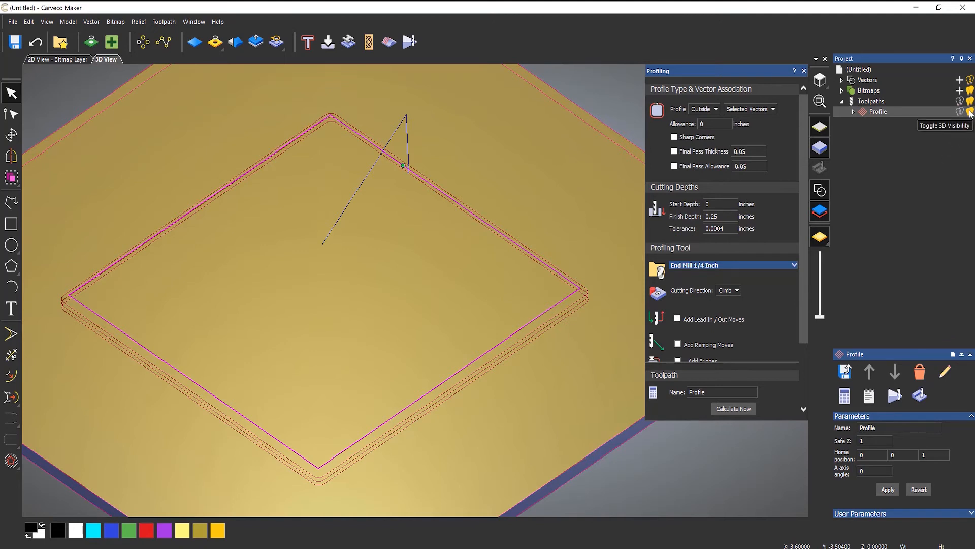
# Toggle the Profile toolpath's 3D visibility and examine its cutting passes up close at the square's near corner
pyautogui.click(969, 111)
pyautogui.click(969, 112)
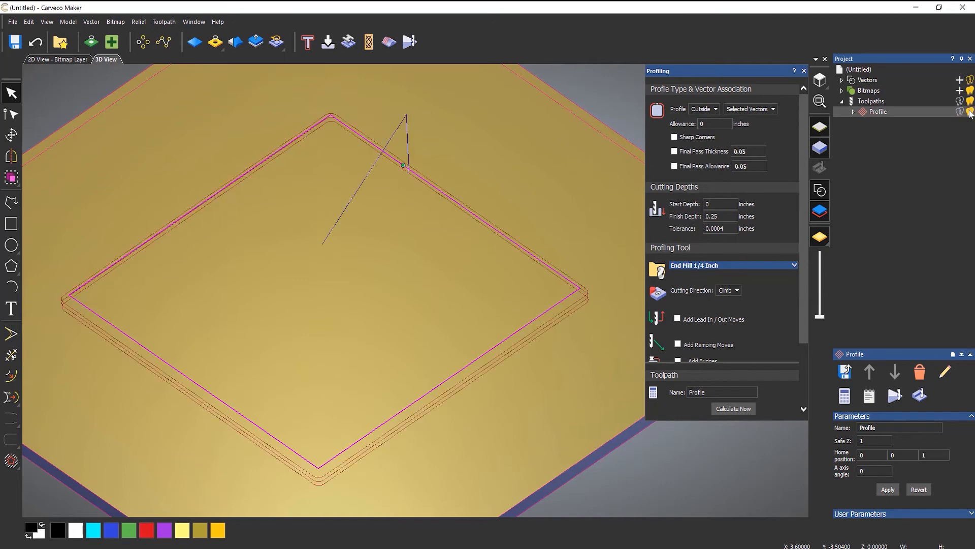
pyautogui.click(969, 112)
pyautogui.click(970, 112)
pyautogui.click(969, 112)
pyautogui.click(970, 111)
pyautogui.scroll(5, 442, 264)
pyautogui.scroll(5, 374, 341)
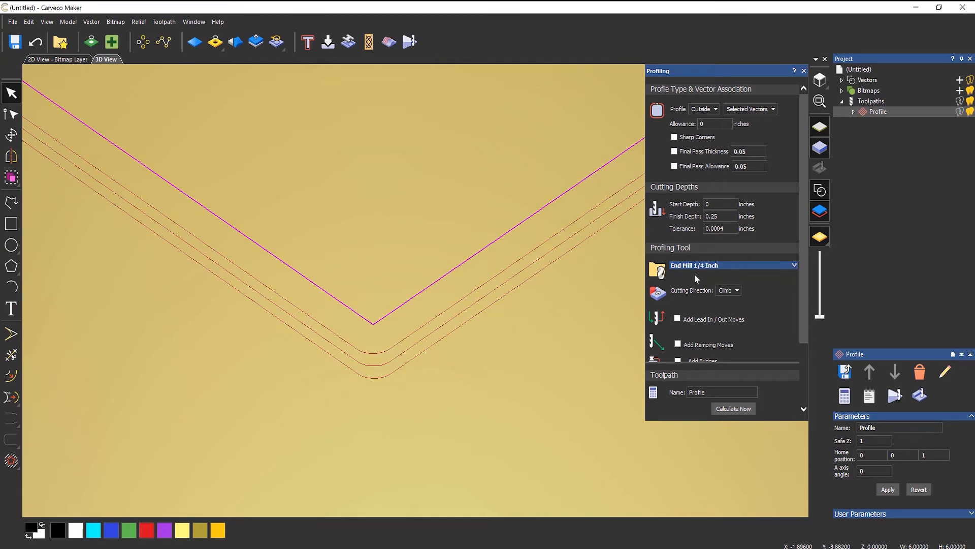
# Expand the cutting parameters of the 1/4-inch end mill in the profile settings
pyautogui.scroll(-2, 800, 244)
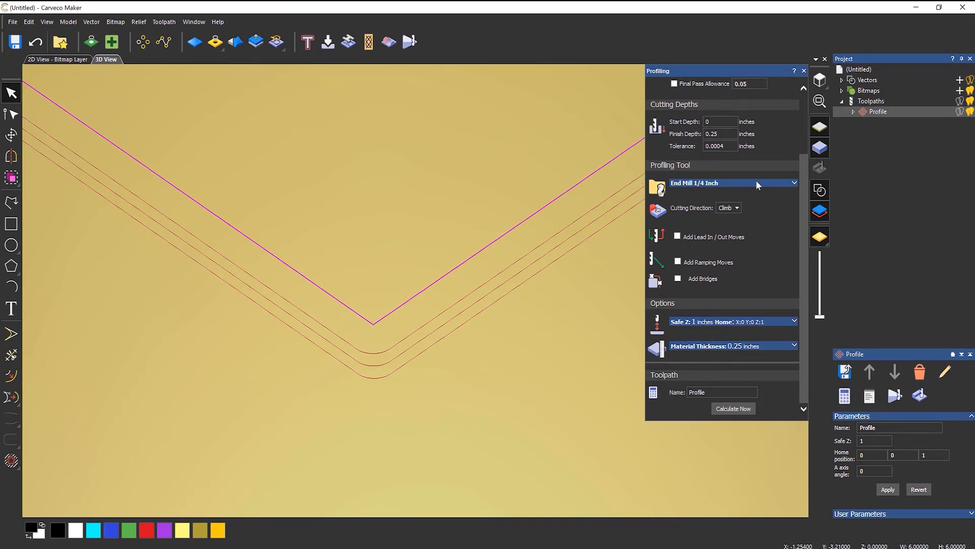
pyautogui.click(795, 183)
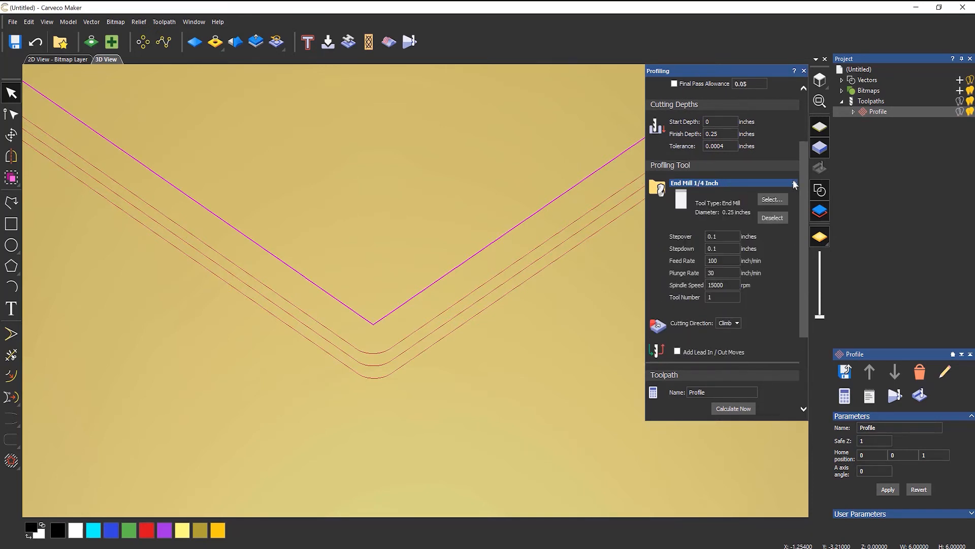
pyautogui.scroll(-1, 752, 169)
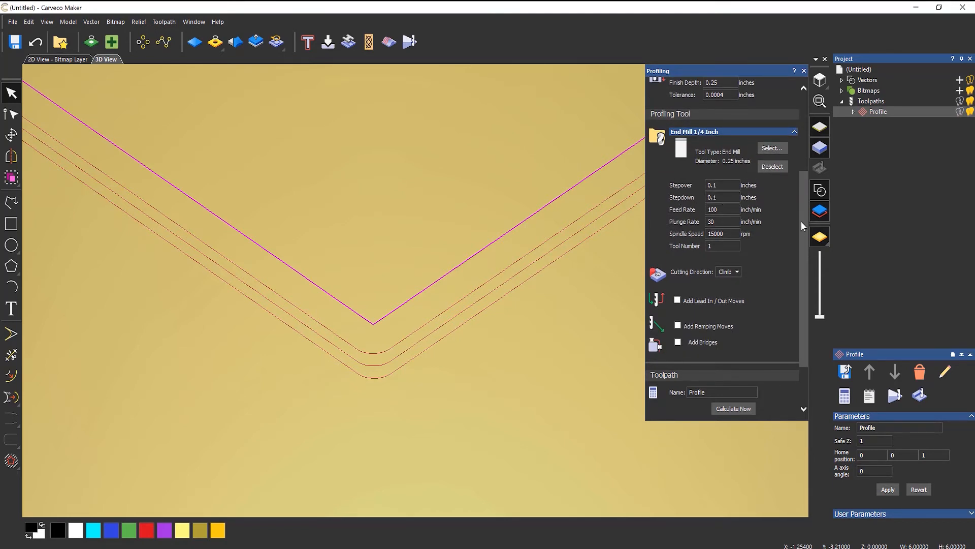
pyautogui.moveTo(803, 212); pyautogui.dragTo(803, 190)
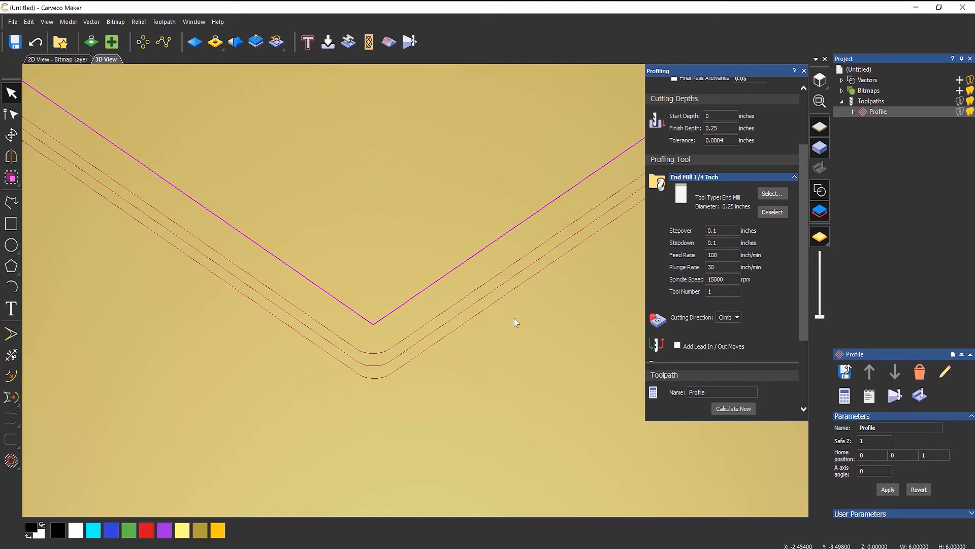
# Set the end mill's stepdown to 0.125 inches and recalculate the profile toolpath
pyautogui.click(725, 242)
pyautogui.write('0.125')
pyautogui.click(737, 410)
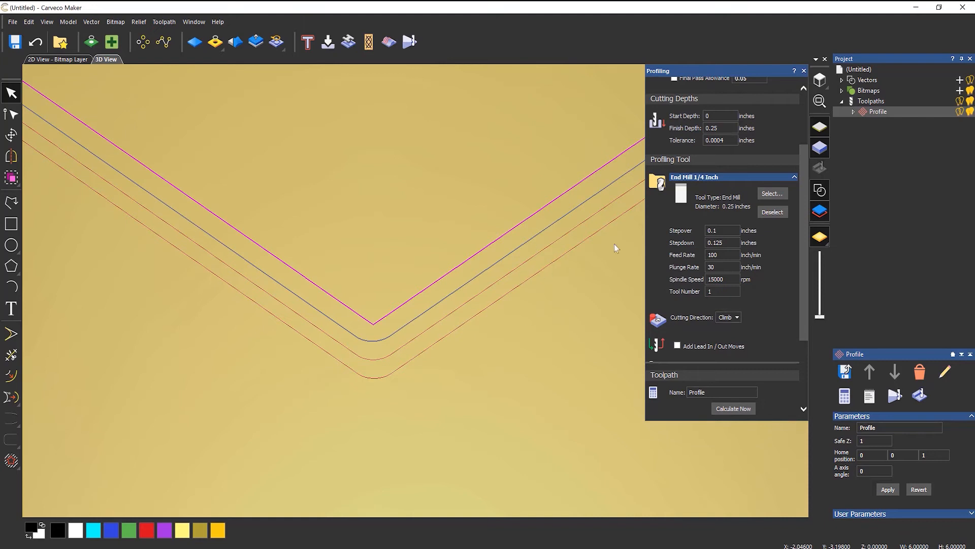
# Compare the square with and without the toolpath in the 2D view by toggling its 2D visibility, and return to the 3D view
pyautogui.click(959, 112)
pyautogui.click(70, 60)
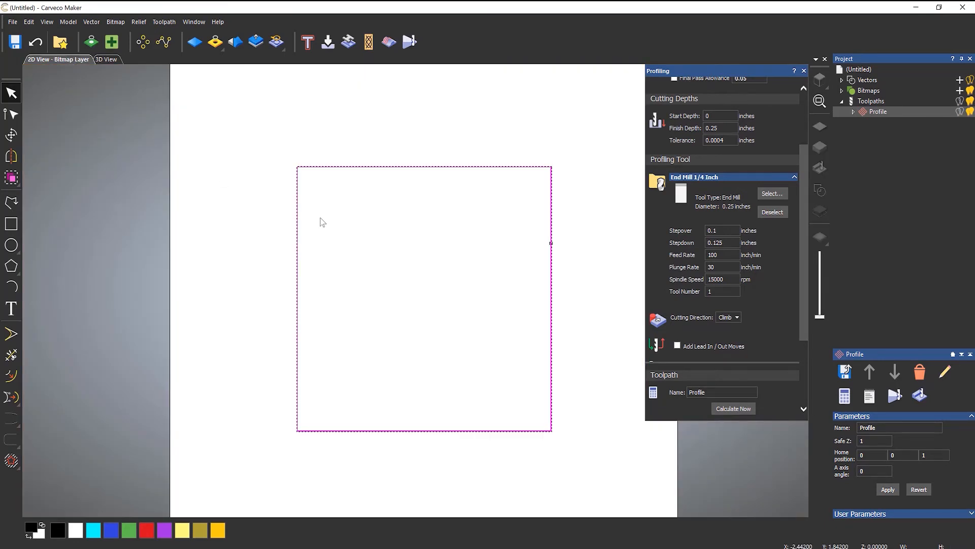
pyautogui.click(960, 114)
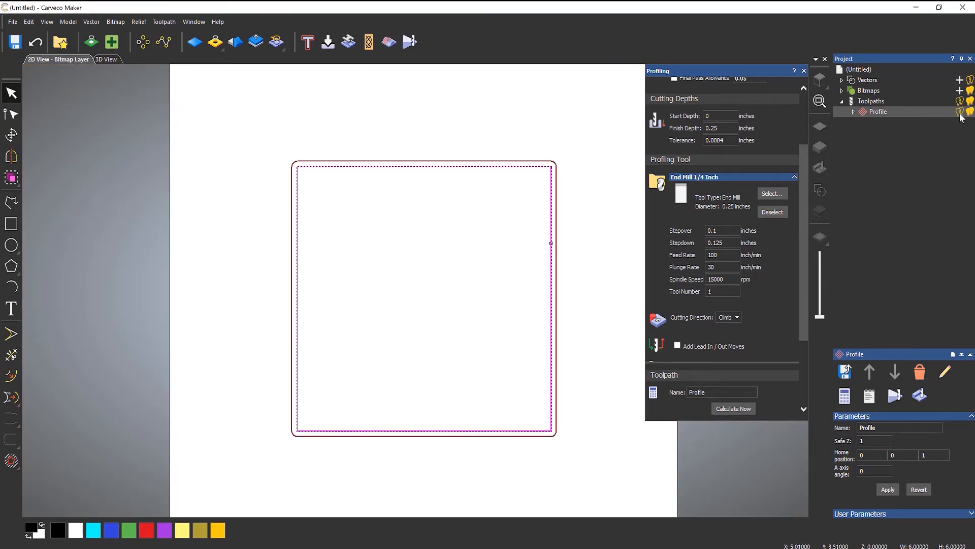
pyautogui.click(960, 115)
pyautogui.click(960, 115)
pyautogui.click(960, 113)
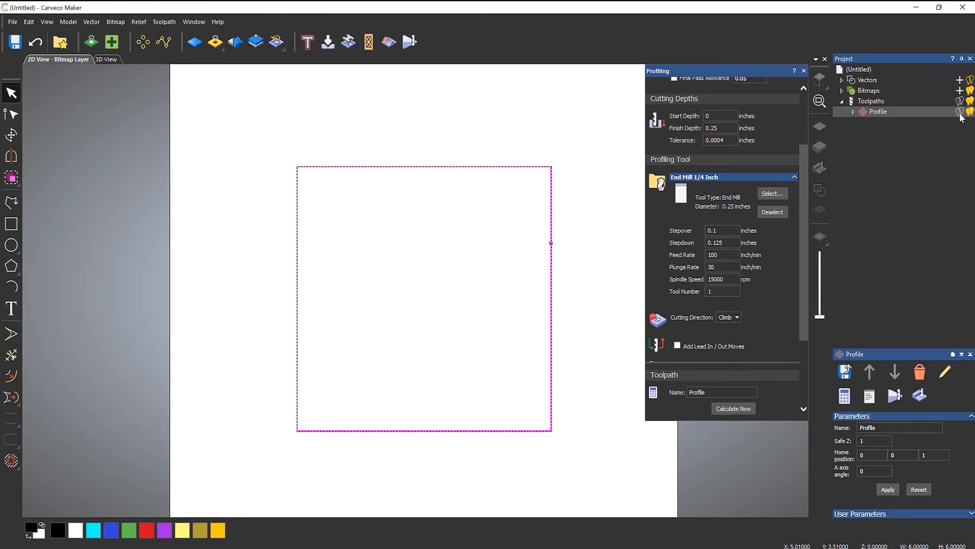
pyautogui.click(960, 113)
pyautogui.click(960, 113)
pyautogui.click(110, 59)
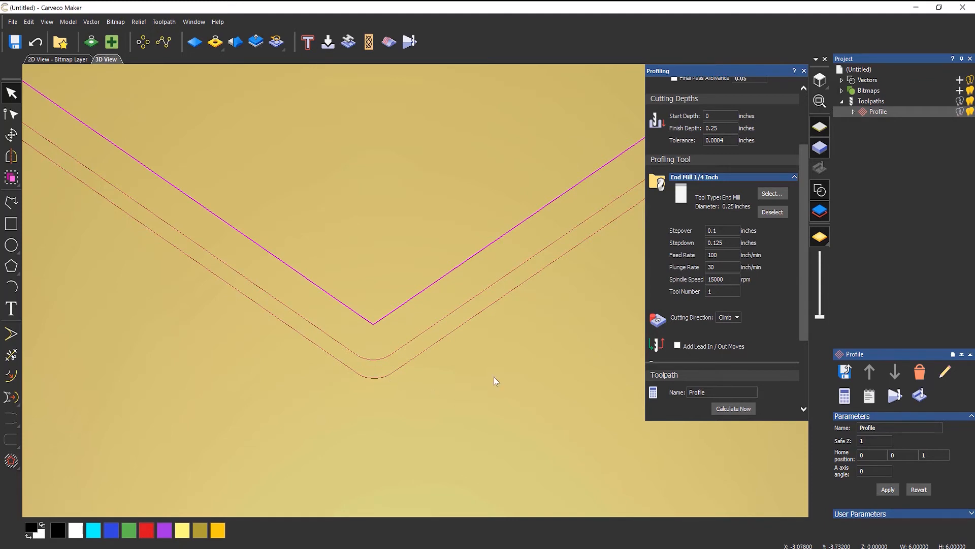
# Set the end mill's stepdown to 0.5 inches, recalculate the toolpath, and hide its 2D display
pyautogui.moveTo(725, 244); pyautogui.dragTo(679, 246)
pyautogui.write('0.5')
pyautogui.click(736, 409)
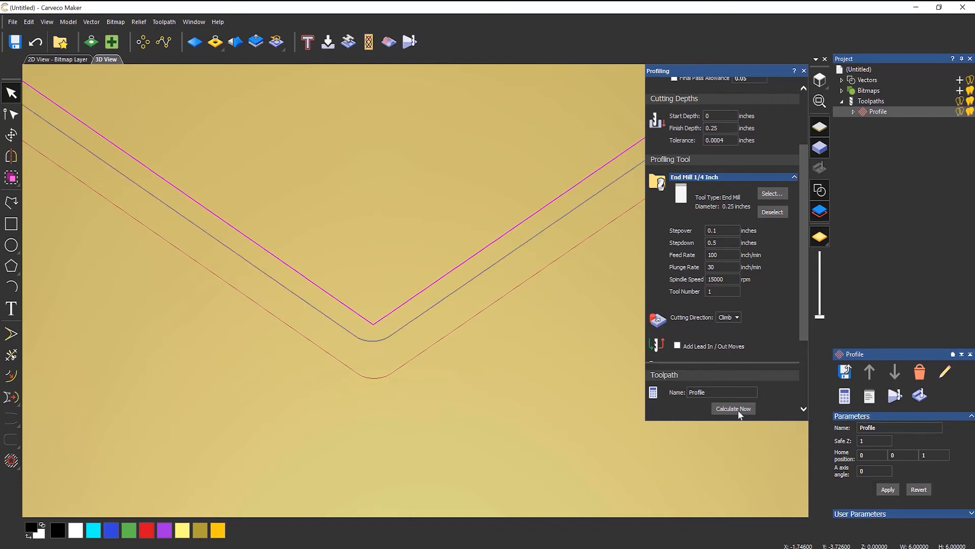
pyautogui.click(959, 112)
# Review the end mill's plunge rate and spindle speed, and collapse its cutting parameters
pyautogui.click(717, 270)
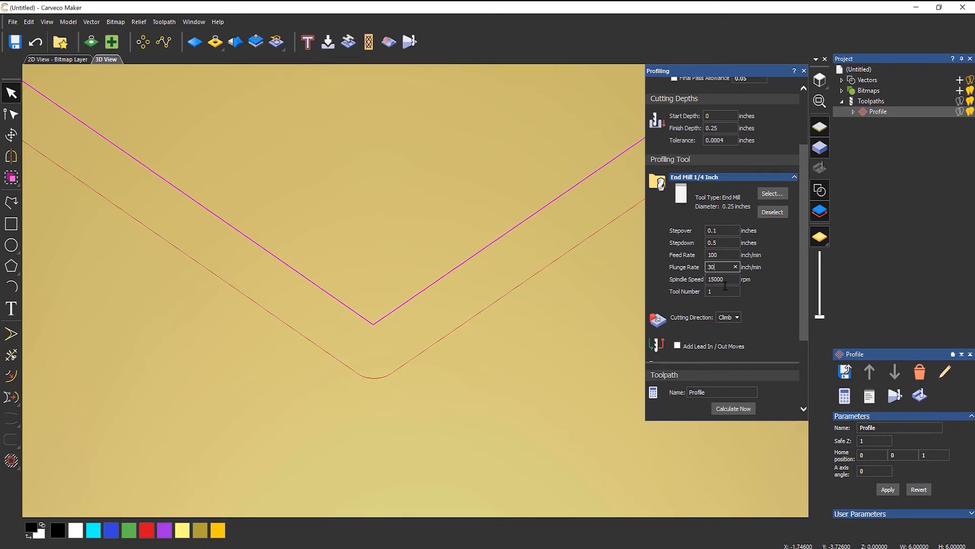
pyautogui.click(727, 281)
pyautogui.press('Return')
pyautogui.click(735, 175)
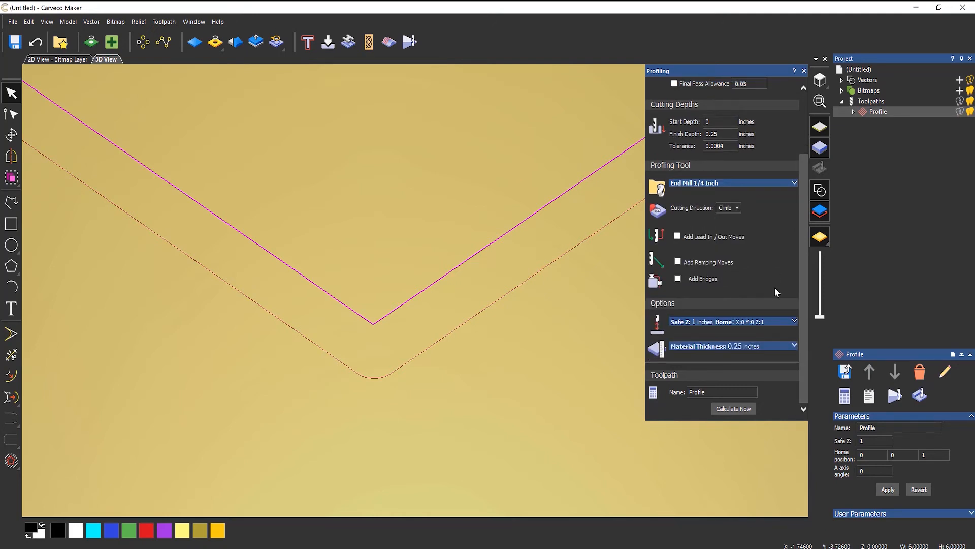
pyautogui.scroll(3, 775, 287)
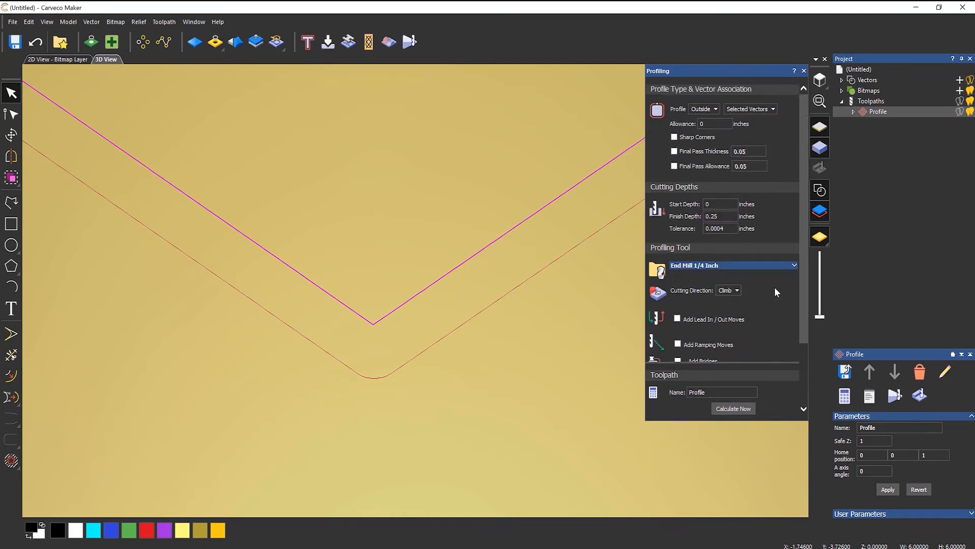
# Switch to the 2D view and display the profile toolpath around the square's upper-right corner
pyautogui.click(707, 124)
pyautogui.click(56, 61)
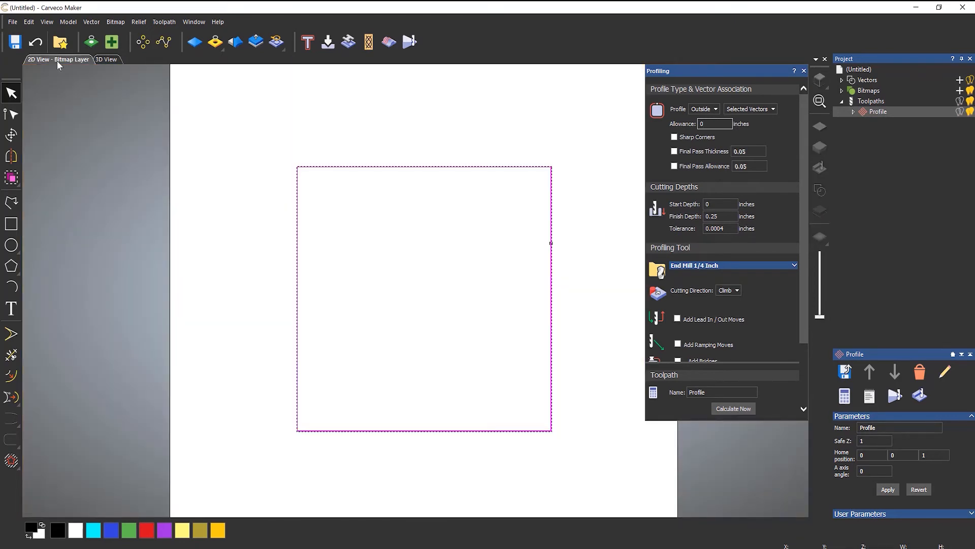
pyautogui.click(959, 112)
pyautogui.scroll(5, 549, 173)
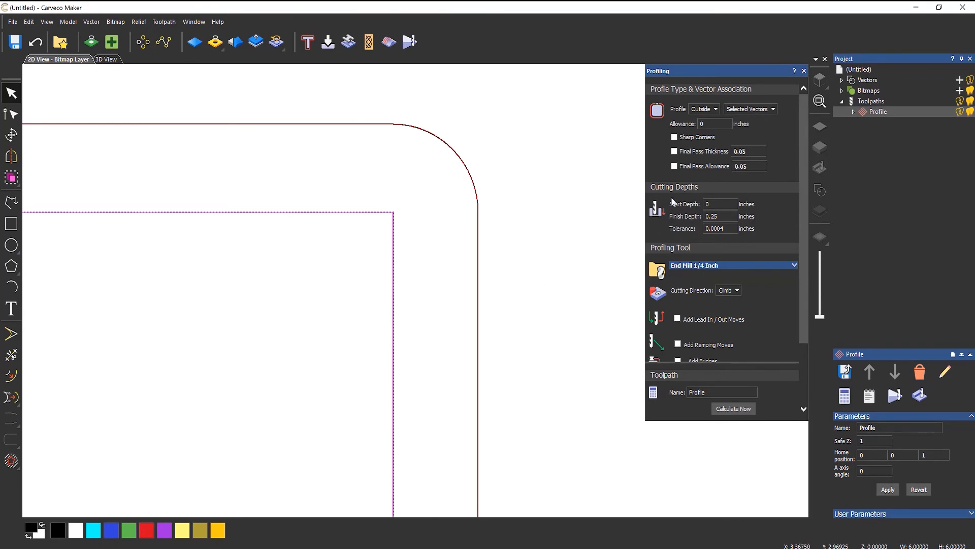
# Try profile allowances of -0.010 and -0.005 inches, recalculating the toolpath each time
pyautogui.click(707, 124)
pyautogui.write('.010')
pyautogui.write('-')
pyautogui.click(727, 408)
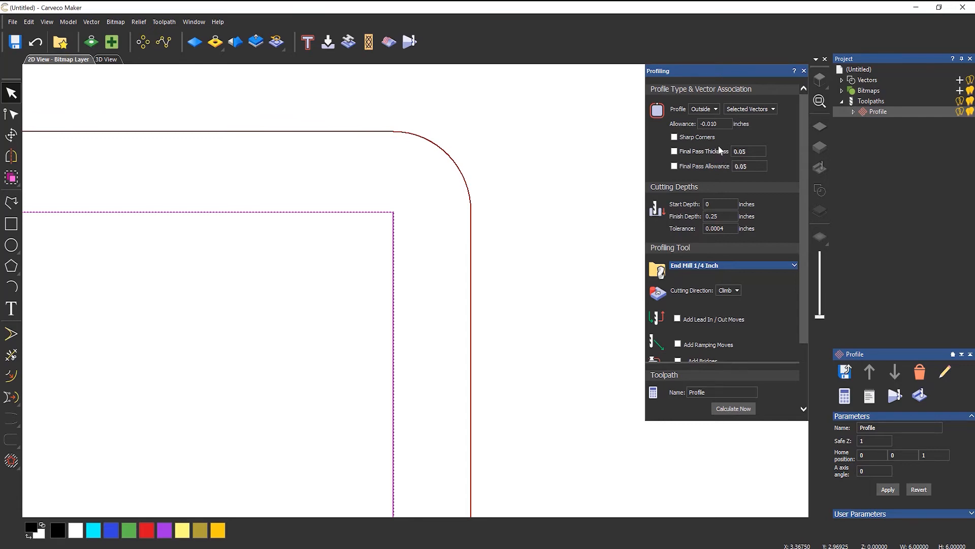
pyautogui.click(713, 123)
pyautogui.write('05')
pyautogui.click(733, 411)
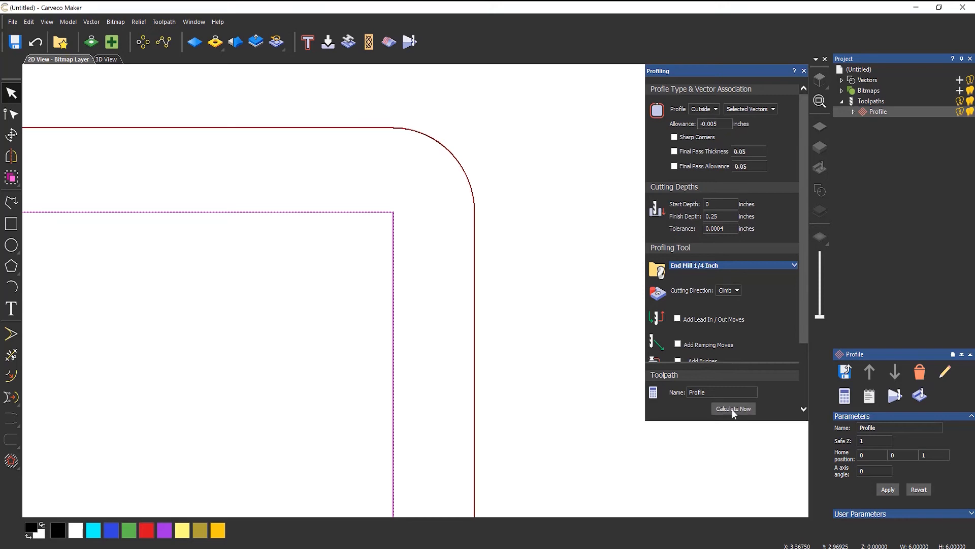
# Try a profile allowance of 0.1 inches, and reset it to 0, recalculating the toolpath each time
pyautogui.moveTo(719, 124); pyautogui.dragTo(622, 111)
pyautogui.write('0.1')
pyautogui.click(733, 409)
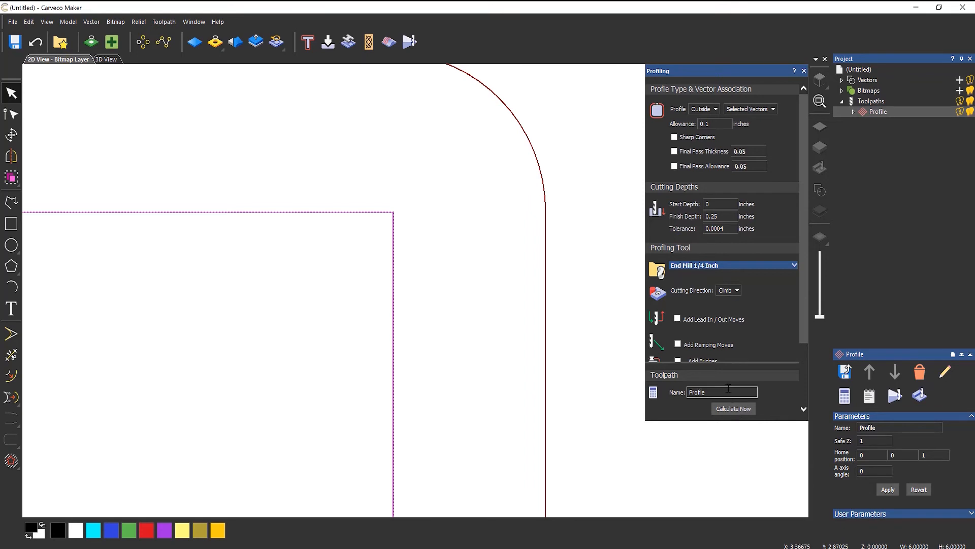
pyautogui.click(708, 123)
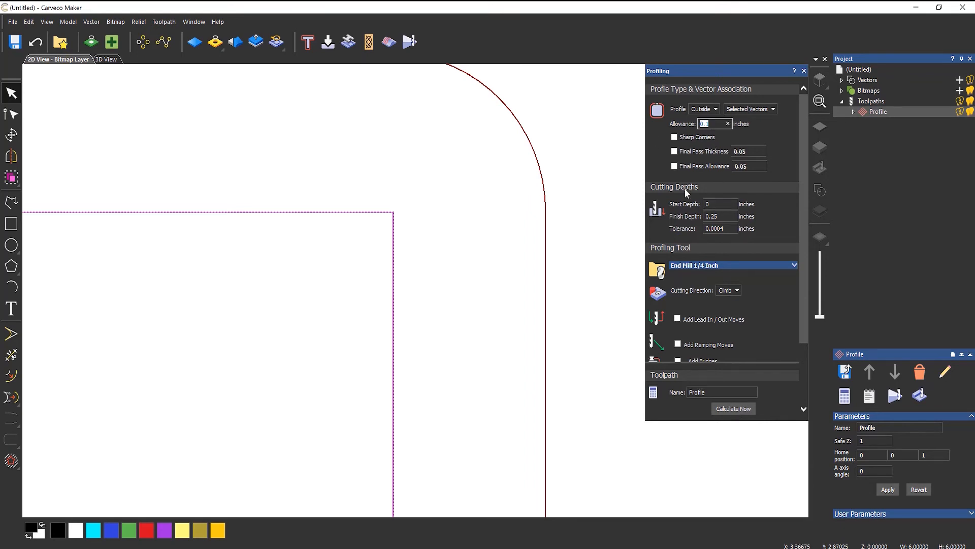
pyautogui.write('0')
pyautogui.click(749, 410)
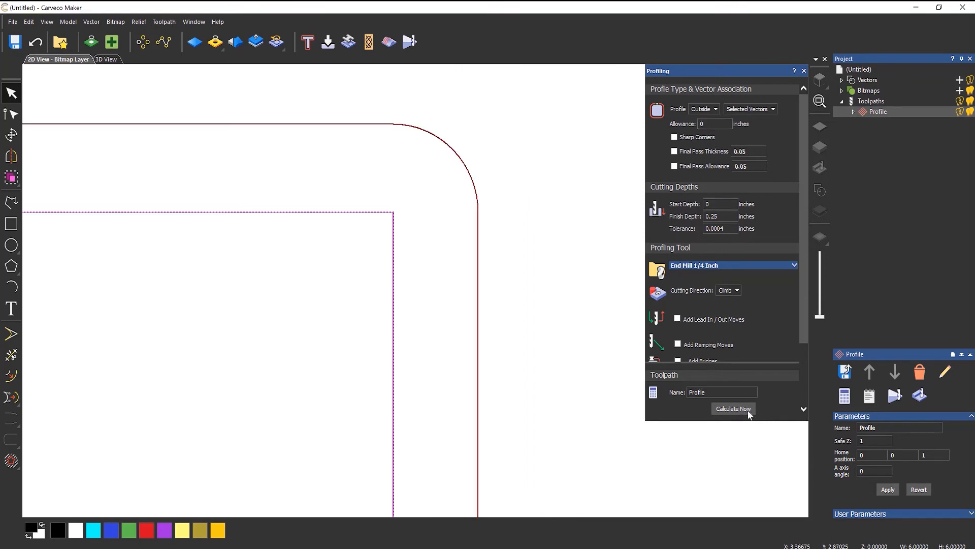
# Compare the toolpath with and without Sharp Corners by recalculating each variant, and leave the option disabled
pyautogui.click(674, 137)
pyautogui.click(746, 411)
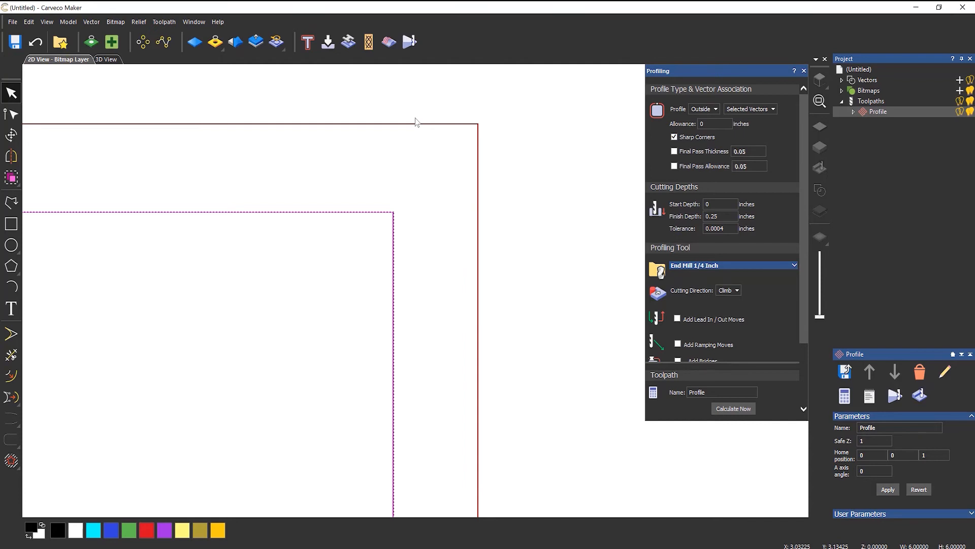
pyautogui.click(675, 137)
pyautogui.click(730, 407)
pyautogui.click(733, 408)
pyautogui.click(674, 137)
pyautogui.click(723, 409)
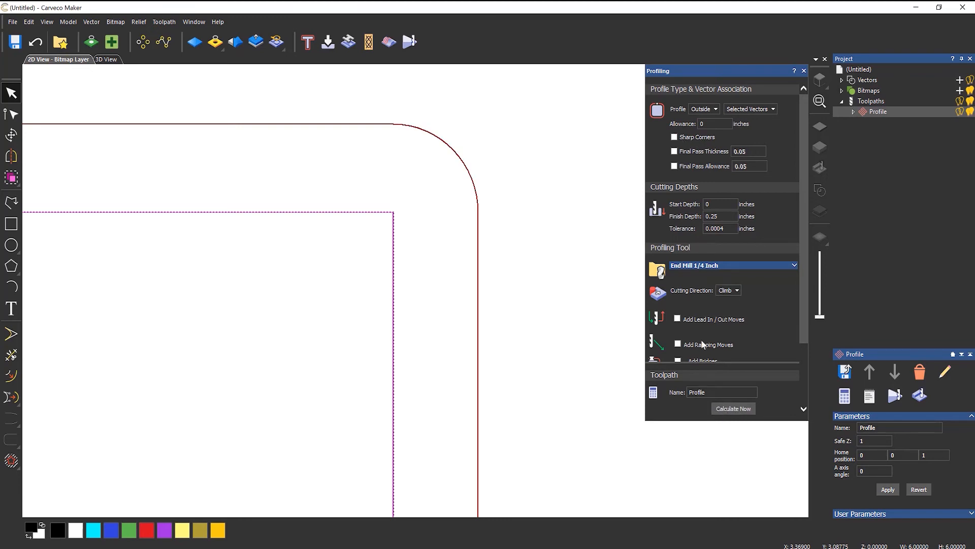
# Enable a final pass thickness of 0.01 inches and recalculate the profile toolpath
pyautogui.click(675, 152)
pyautogui.doubleClick(754, 151)
pyautogui.write('0')
pyautogui.click(749, 408)
# Hide the toolpath's 2D display, inspect it in the 3D view, and check the end mill's stepdown
pyautogui.click(961, 112)
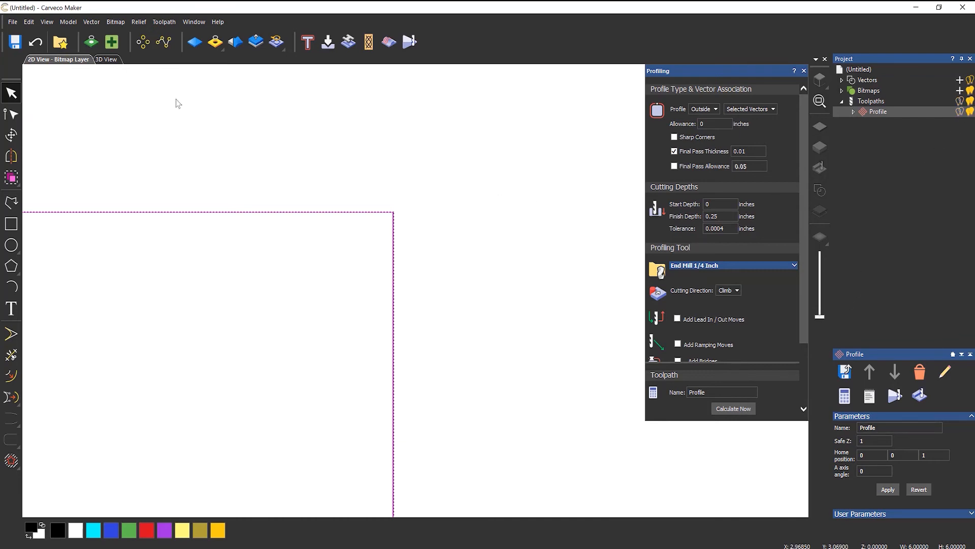
pyautogui.click(106, 59)
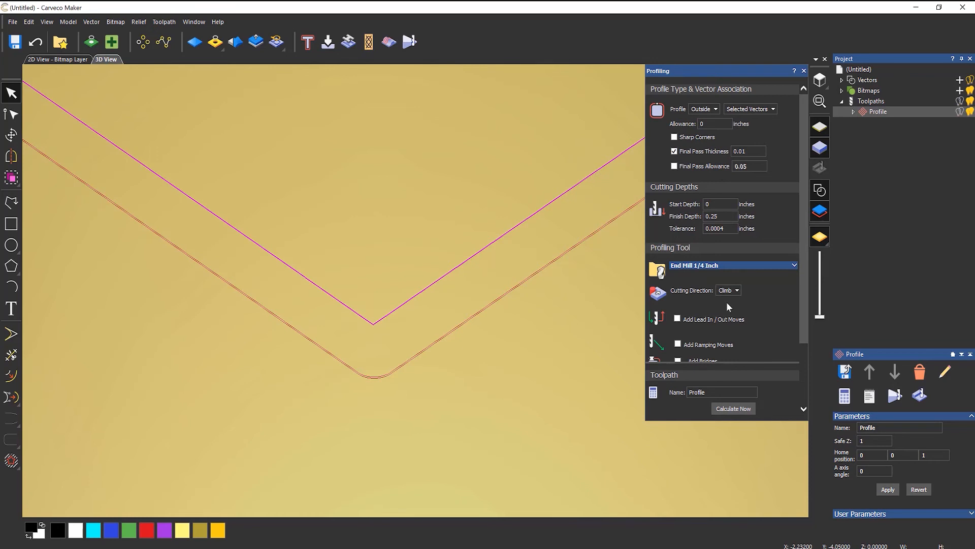
pyautogui.click(727, 265)
pyautogui.scroll(-1, 724, 291)
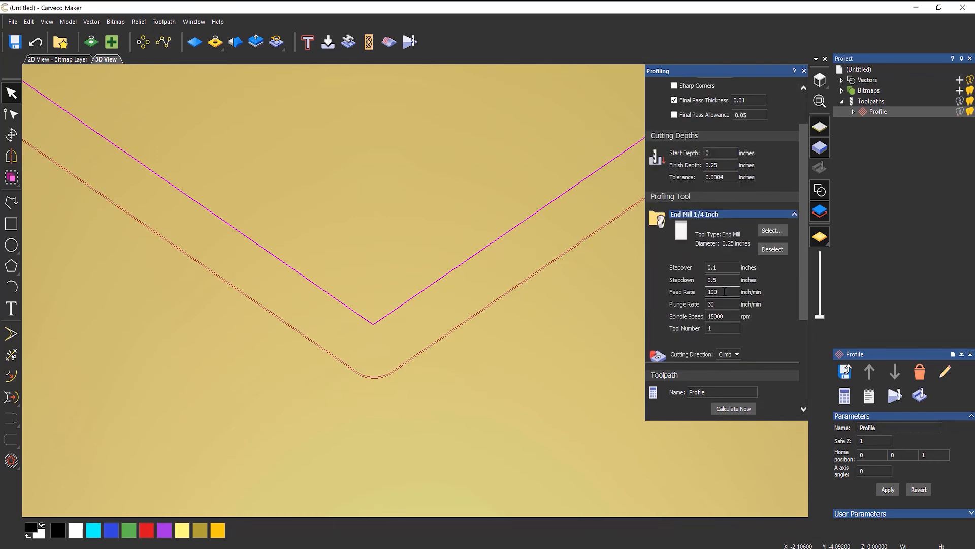
pyautogui.click(724, 280)
pyautogui.click(716, 214)
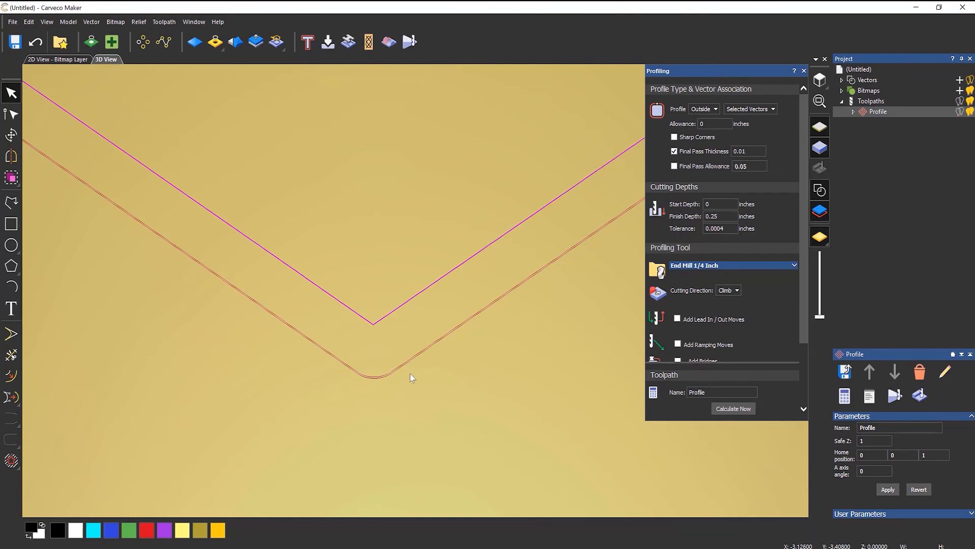
# Recalculate the toolpath with the final pass thickness off and on, try another thickness, and leave the option disabled
pyautogui.click(674, 151)
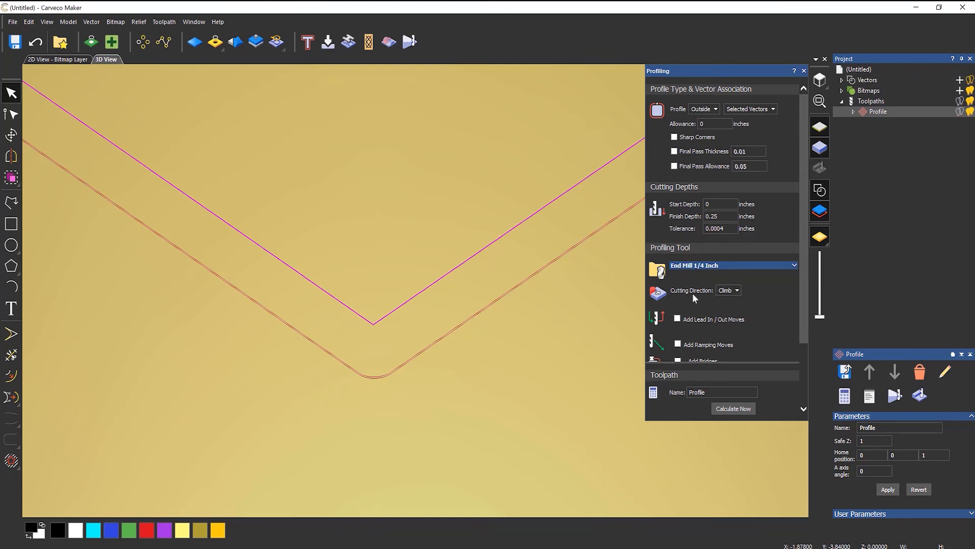
pyautogui.click(722, 409)
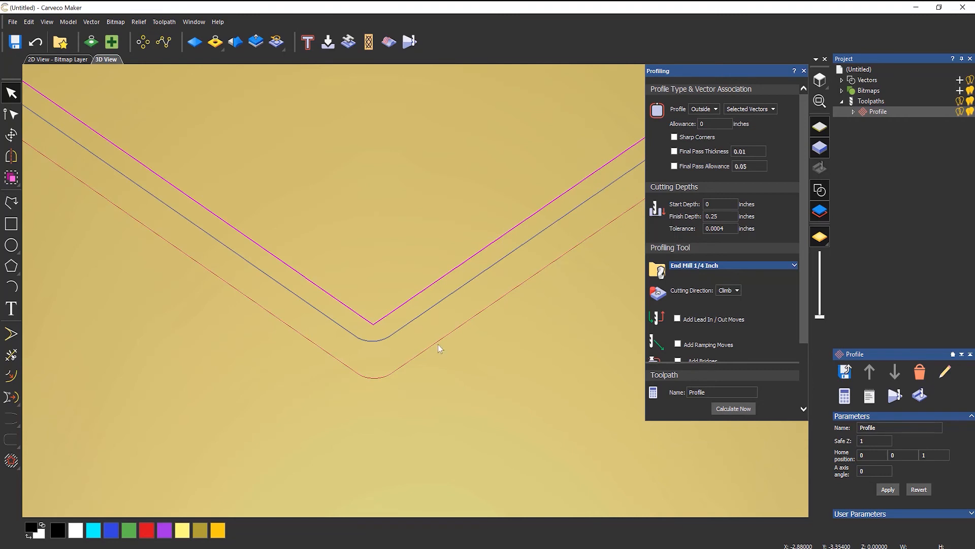
pyautogui.click(674, 151)
pyautogui.click(738, 151)
pyautogui.moveTo(745, 150); pyautogui.dragTo(739, 152)
pyautogui.write('1')
pyautogui.click(739, 407)
pyautogui.click(746, 164)
pyautogui.moveTo(740, 151); pyautogui.dragTo(767, 166)
pyautogui.click(733, 406)
pyautogui.click(674, 151)
# Try a final pass allowance of 0.01 inches in the 2D view, and disable it again, recalculating each time
pyautogui.click(71, 60)
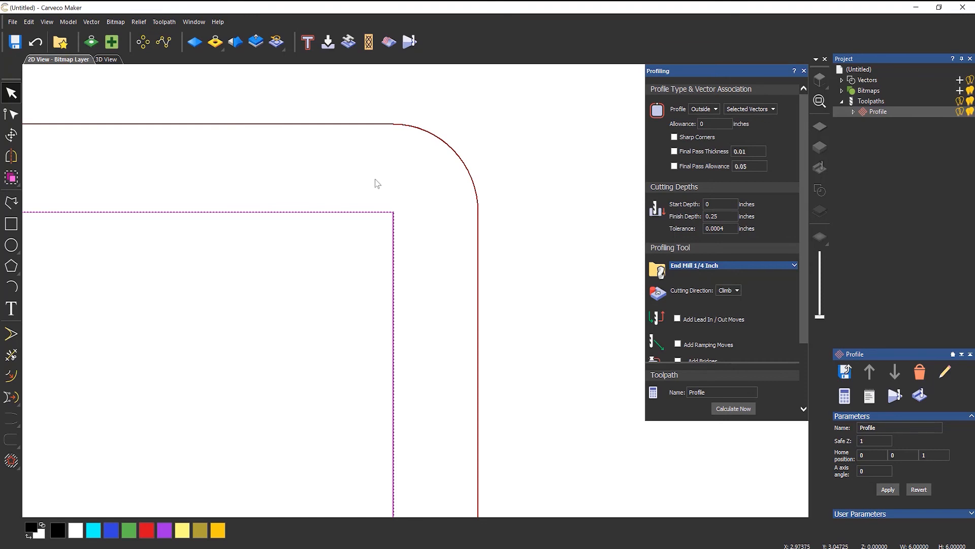
pyautogui.click(680, 164)
pyautogui.moveTo(752, 166); pyautogui.dragTo(720, 165)
pyautogui.write('0.01')
pyautogui.click(741, 412)
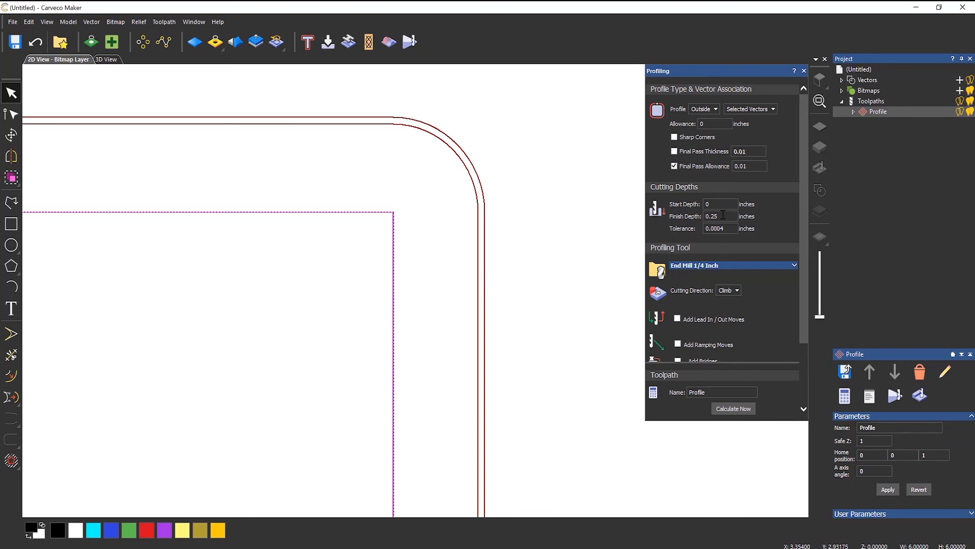
pyautogui.click(675, 167)
pyautogui.click(745, 409)
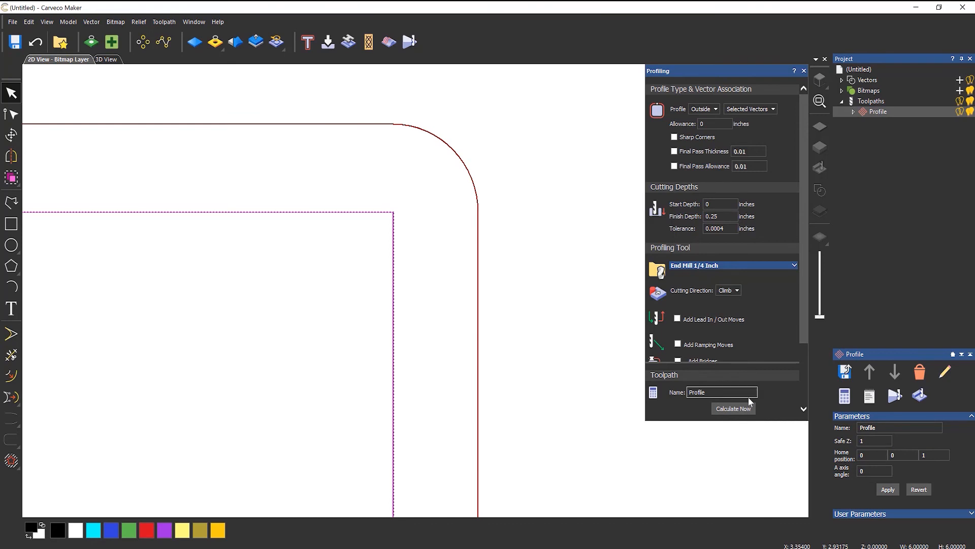
# Review the cutting depths, tolerance and cutting direction options, and close the profile settings
pyautogui.click(716, 205)
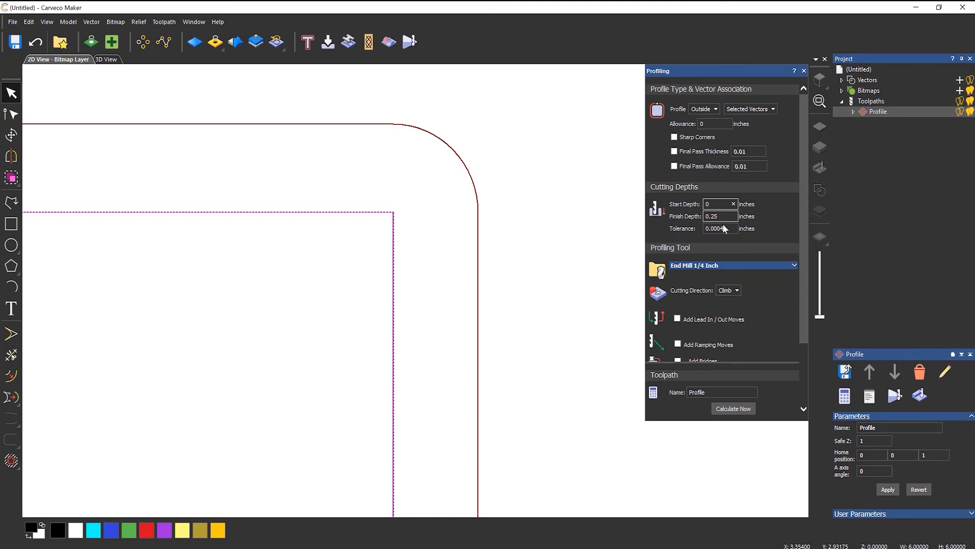
pyautogui.click(726, 228)
pyautogui.scroll(-2, 734, 236)
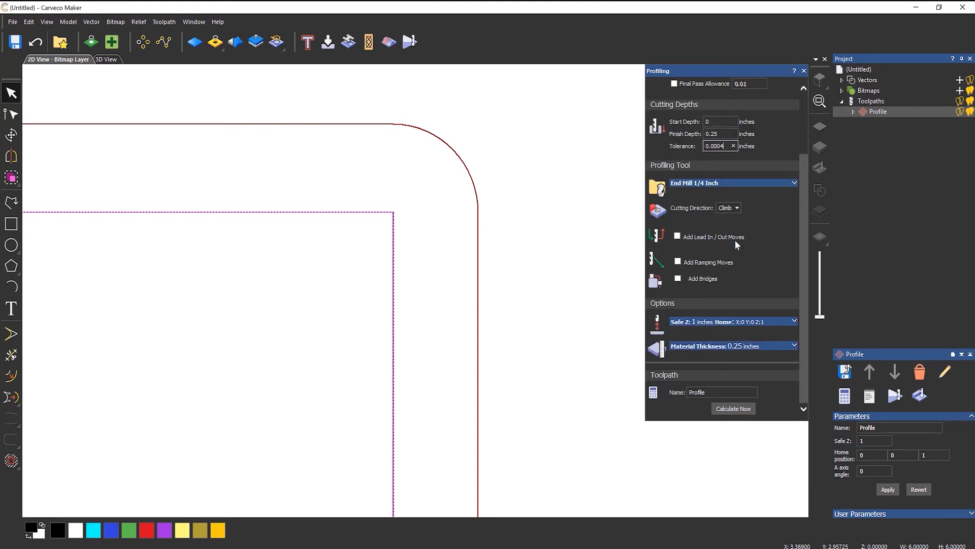
pyautogui.click(737, 208)
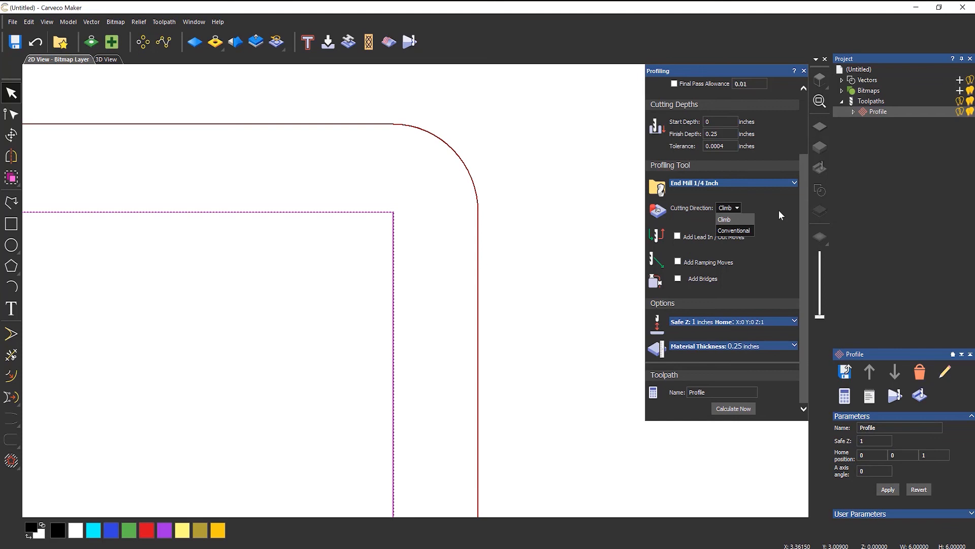
pyautogui.press('Escape')
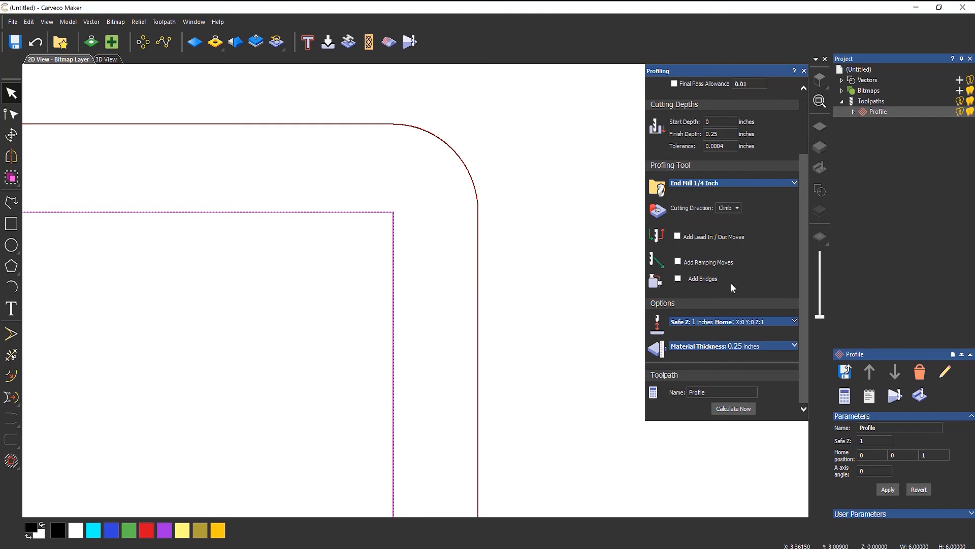
pyautogui.click(804, 70)
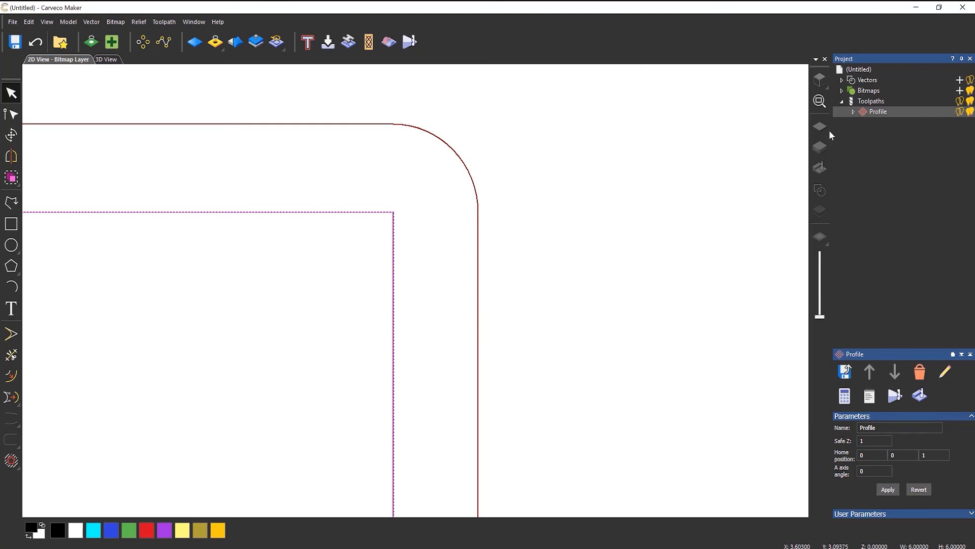
# Expand the profile toolpath in the project tree and try to rename it by adding 1 to its name
pyautogui.click(854, 113)
pyautogui.rightClick(880, 113)
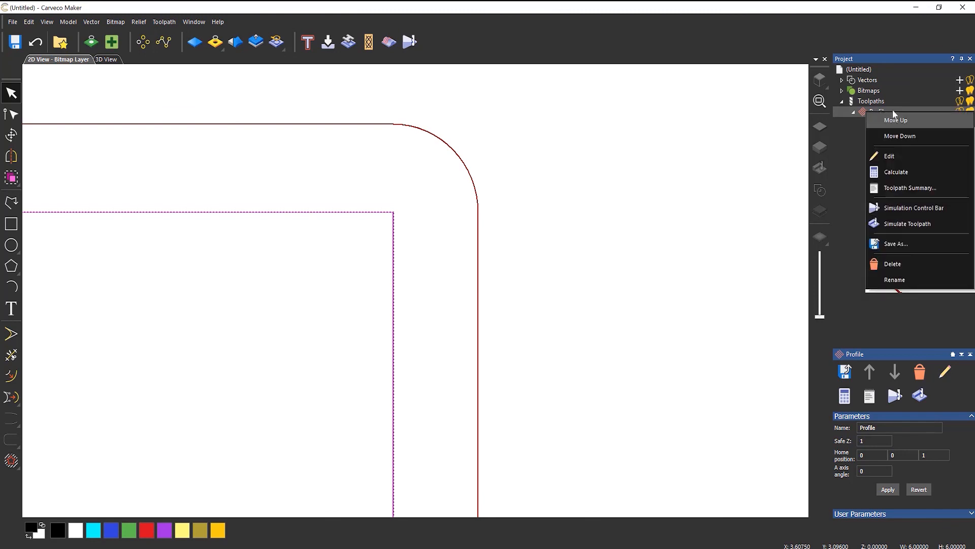
pyautogui.click(908, 282)
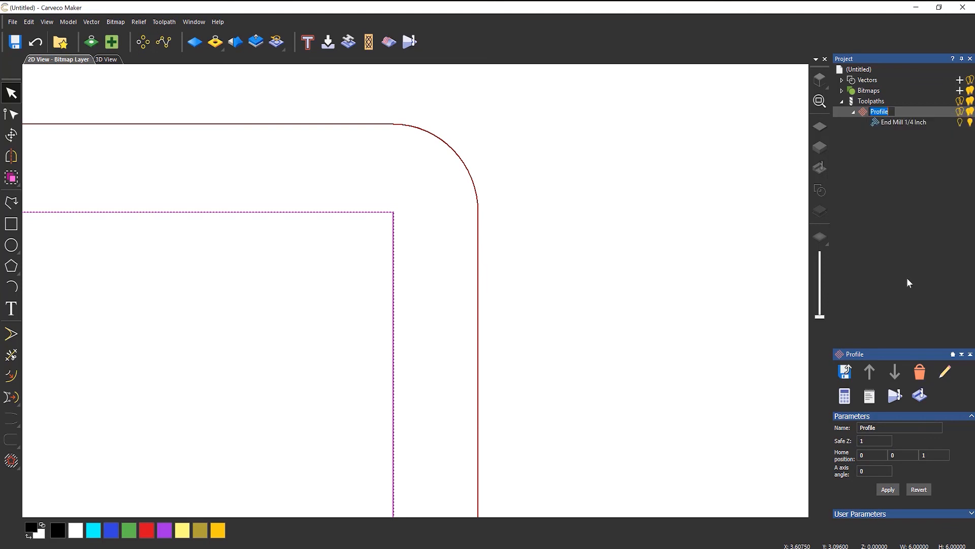
pyautogui.click(891, 112)
pyautogui.write('1')
pyautogui.click(877, 194)
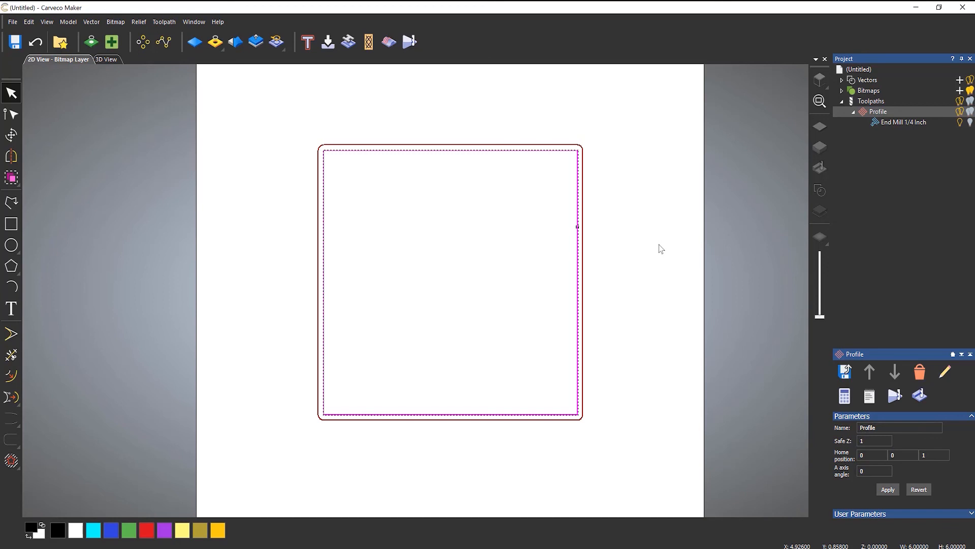
# Draw a circle of about 1.36 inches radius inside the square, slightly above and left of its centre
pyautogui.click(450, 252)
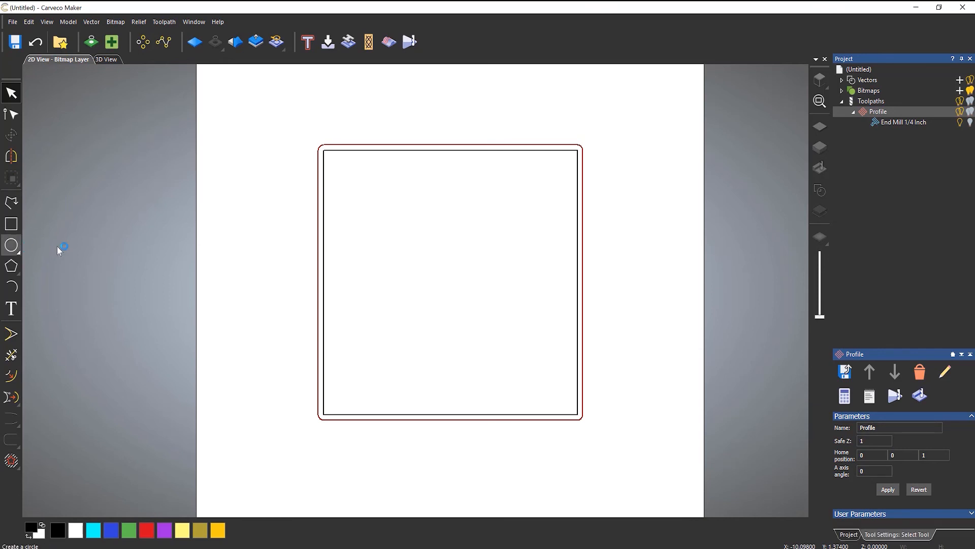
pyautogui.click(436, 262)
pyautogui.click(455, 316)
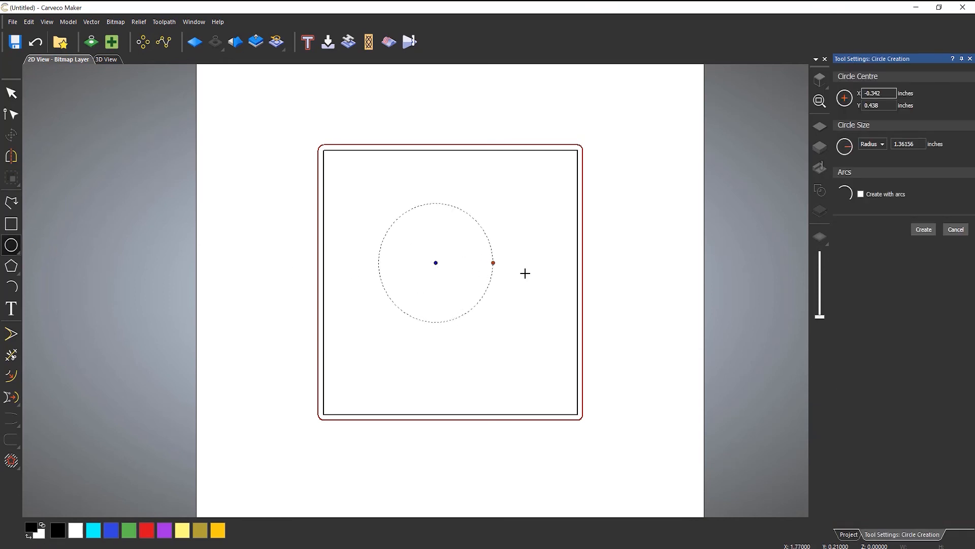
pyautogui.press('Return')
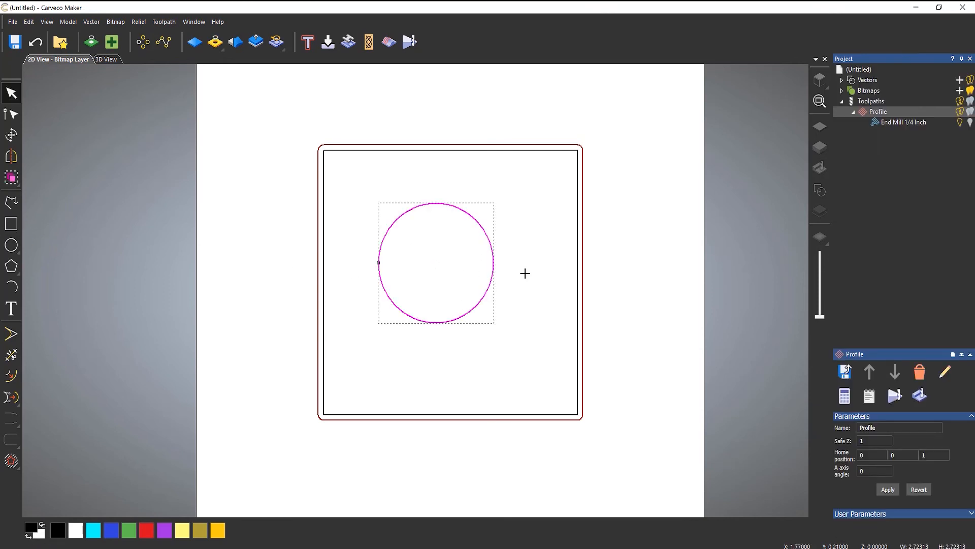
pyautogui.click(527, 274)
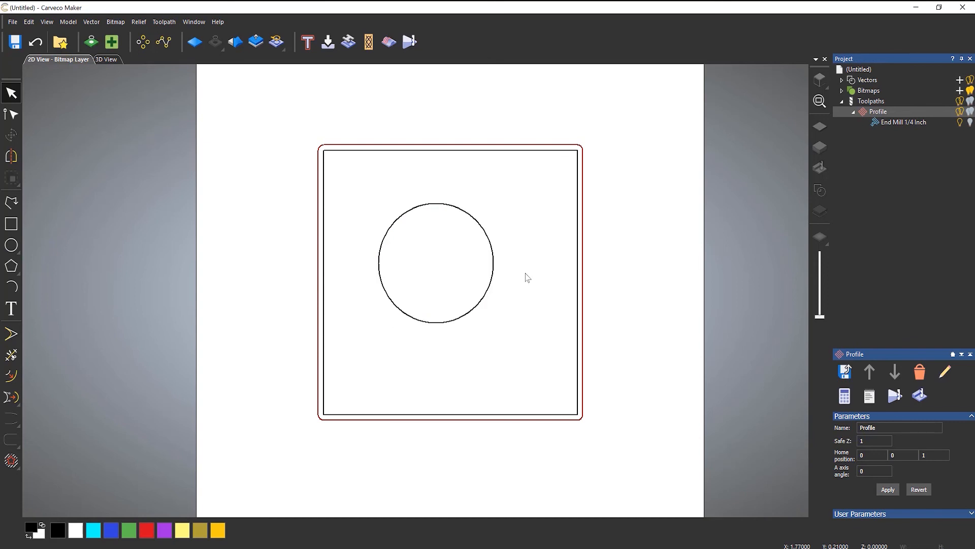
# Reopen the profile toolpath, add the circle to the selected square, recalculate, and close the settings
pyautogui.doubleClick(874, 114)
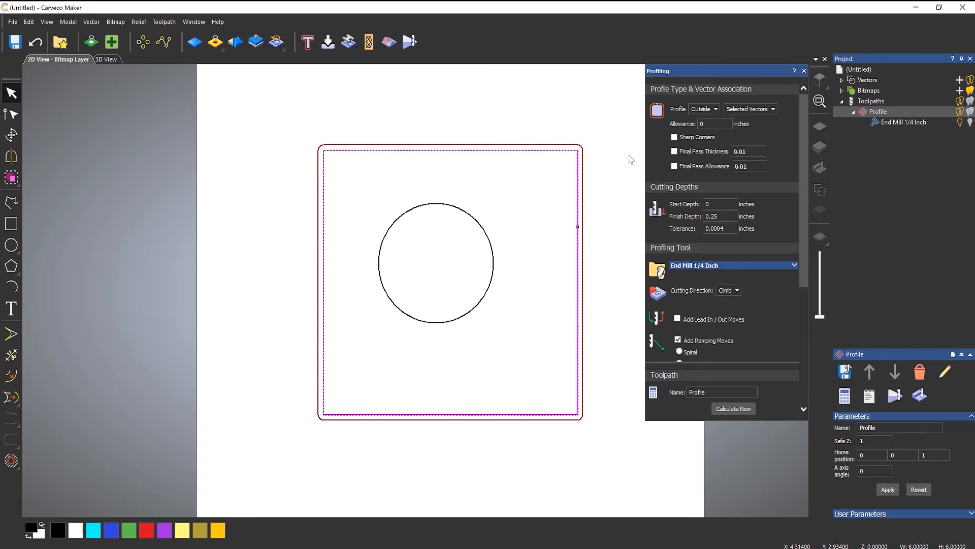
pyautogui.keyDown('shift'); pyautogui.click(461, 211); pyautogui.keyUp('shift')
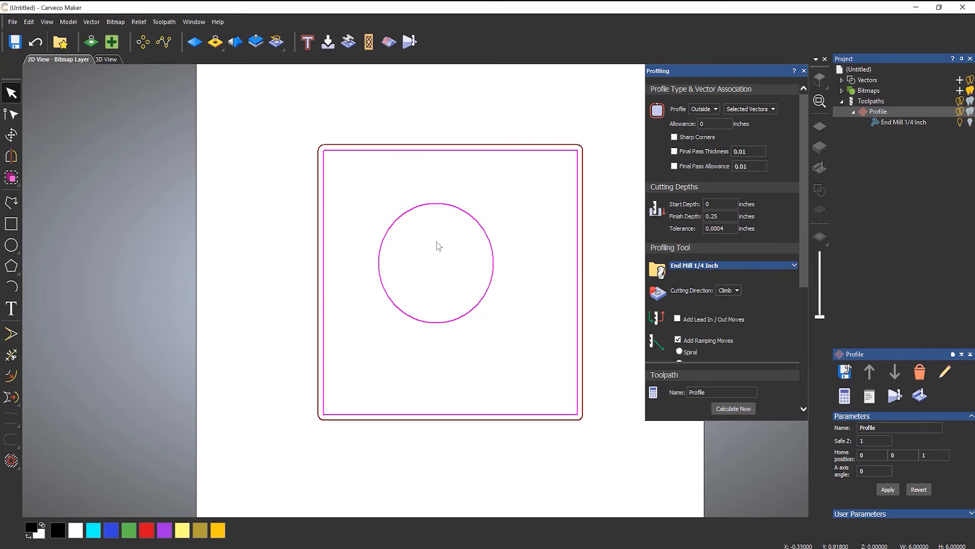
pyautogui.click(746, 409)
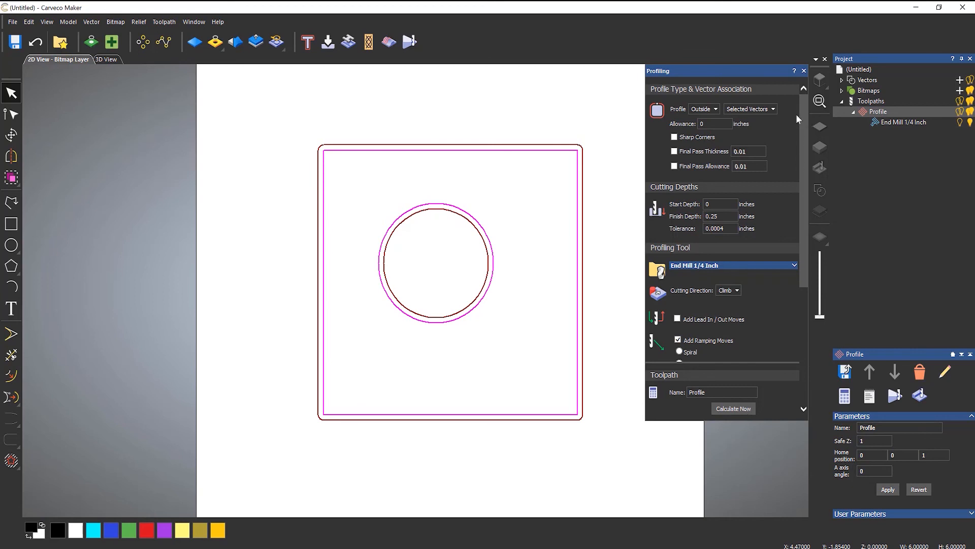
pyautogui.click(803, 71)
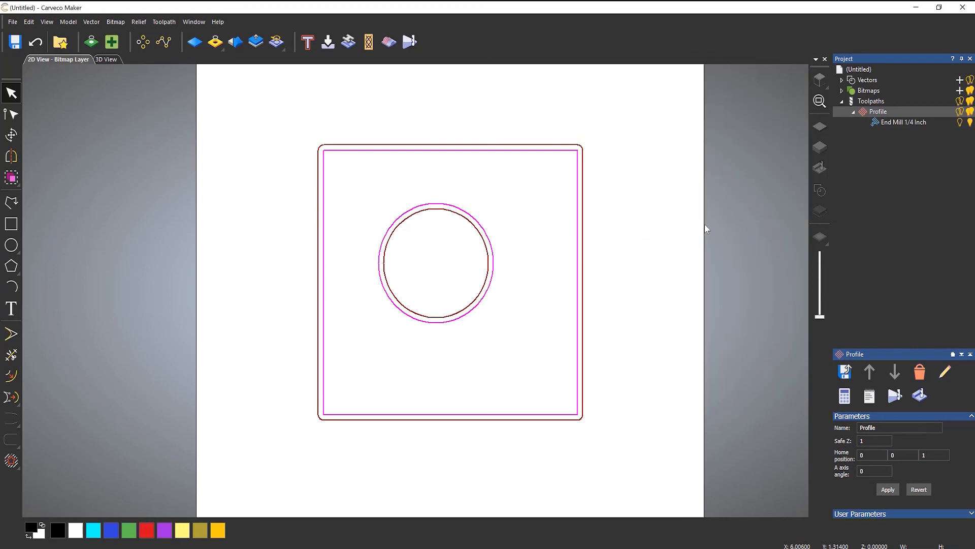